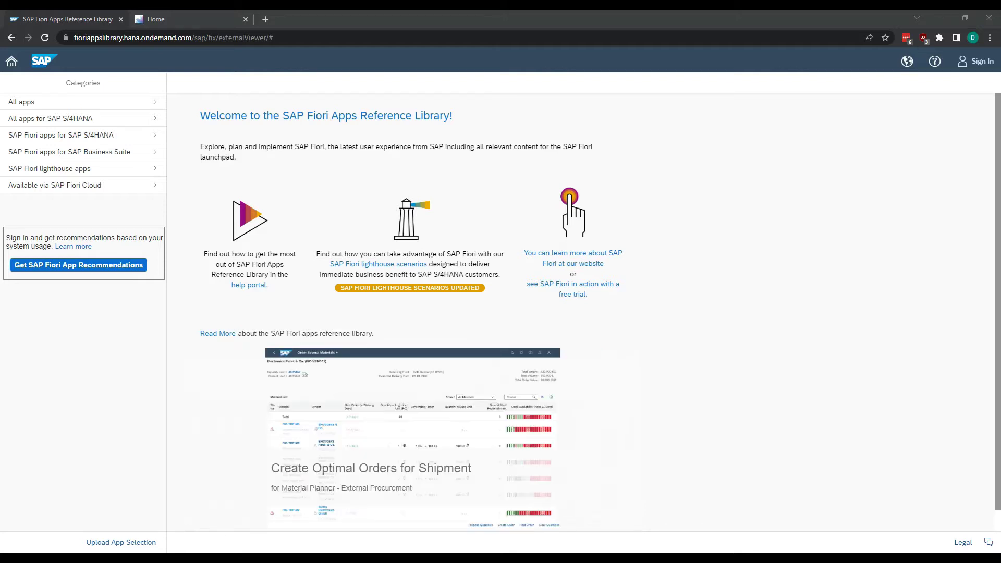
# In SAP GUI's System Status, check installed product versions, highlighting SAP S/4HANA FOUNDATION
pyautogui.moveTo(242, 558)
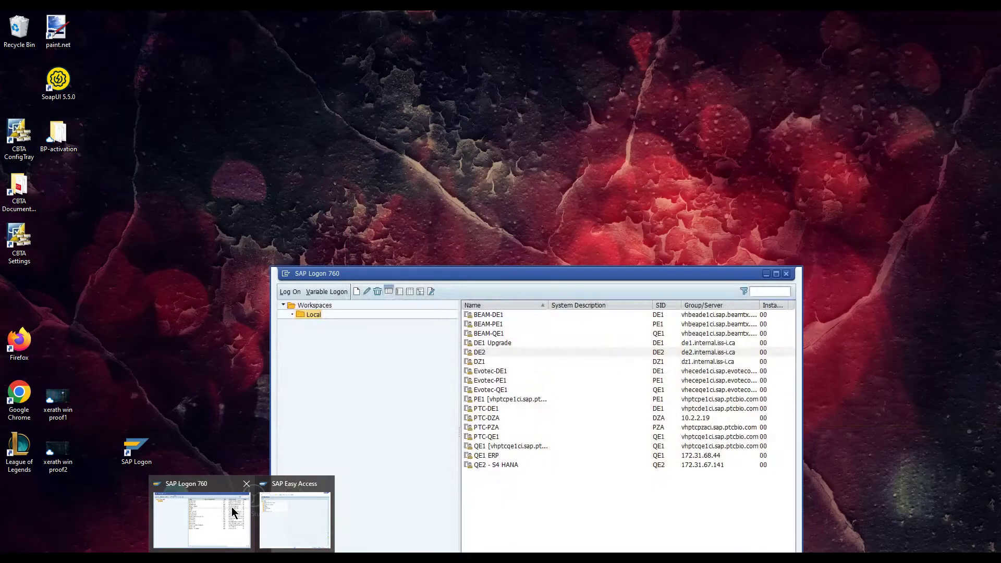
pyautogui.click(232, 506)
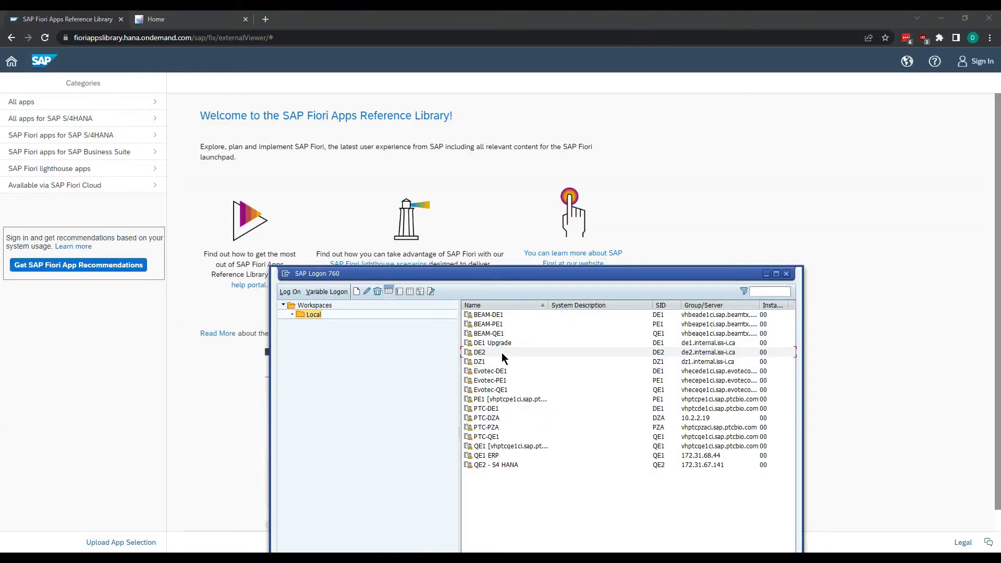
pyautogui.moveTo(242, 558)
pyautogui.click(307, 503)
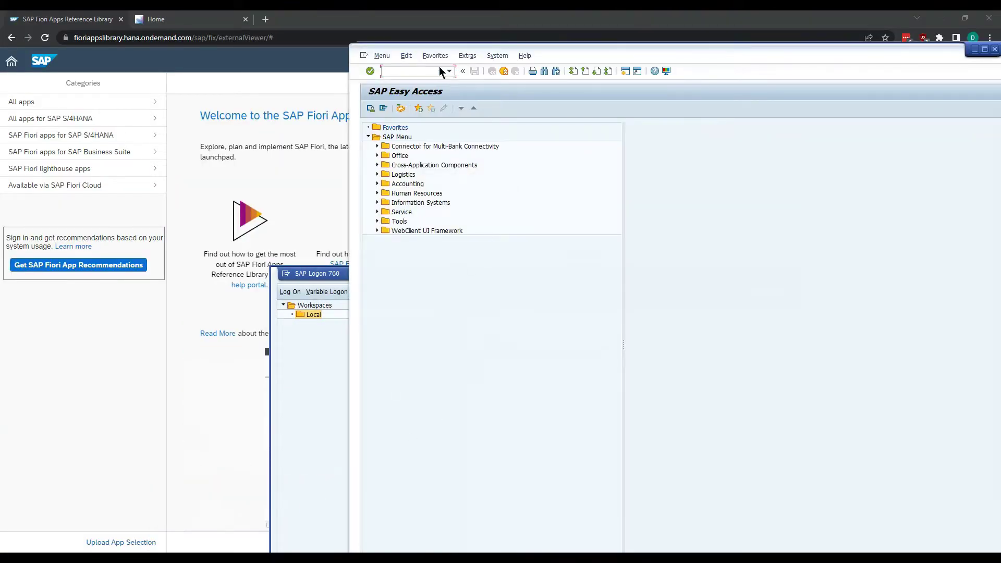
pyautogui.click(496, 56)
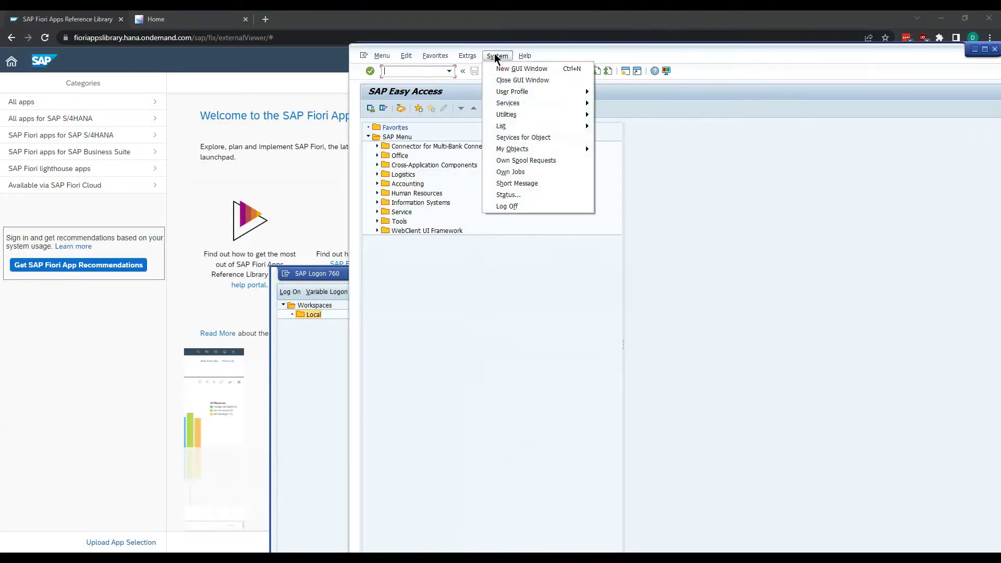
pyautogui.click(509, 195)
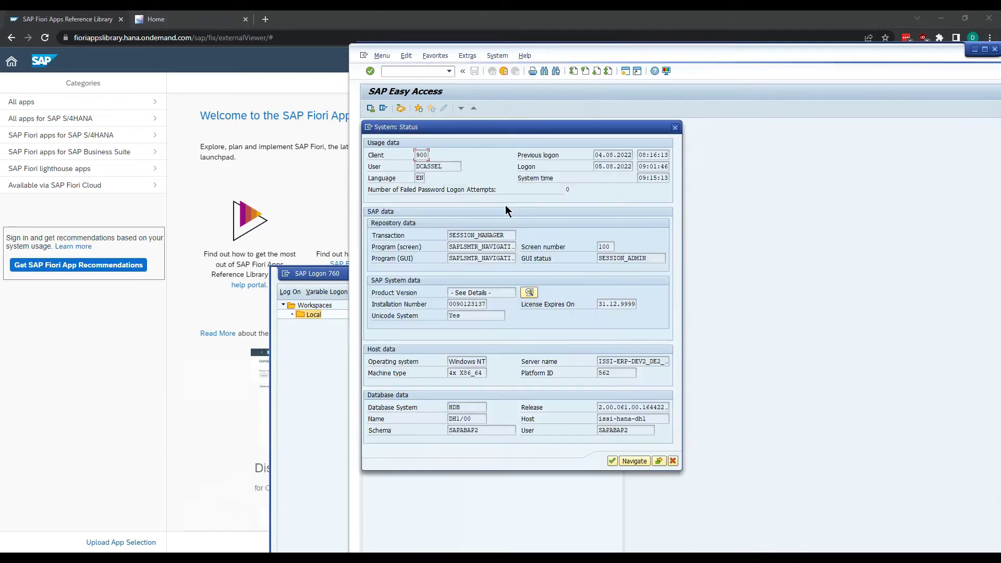
pyautogui.click(527, 292)
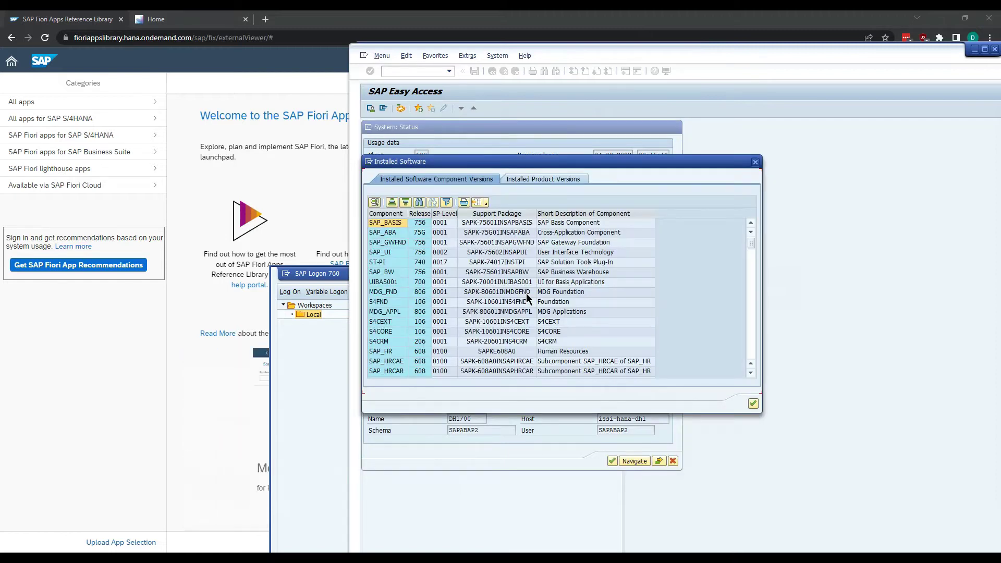
pyautogui.click(536, 177)
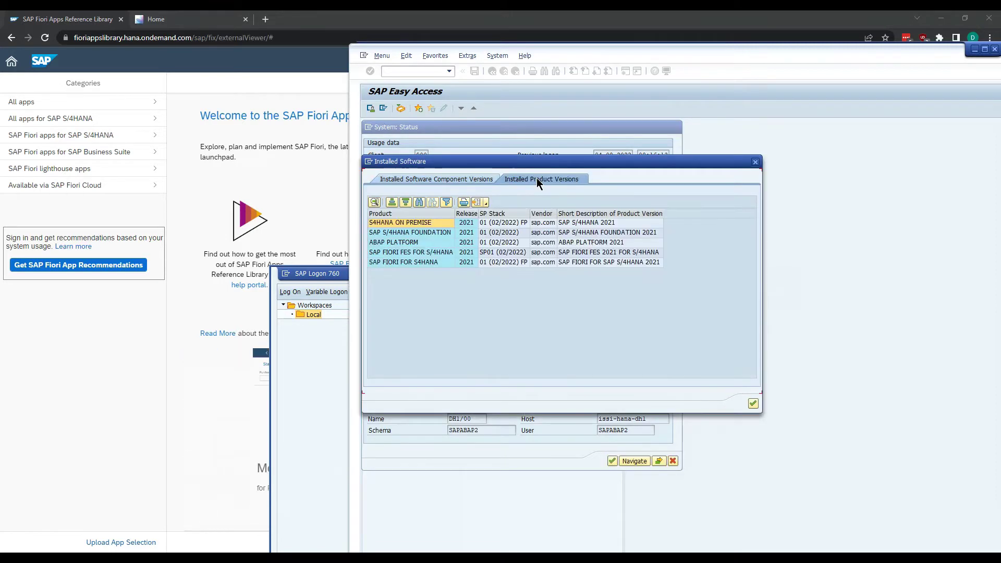
pyautogui.click(423, 232)
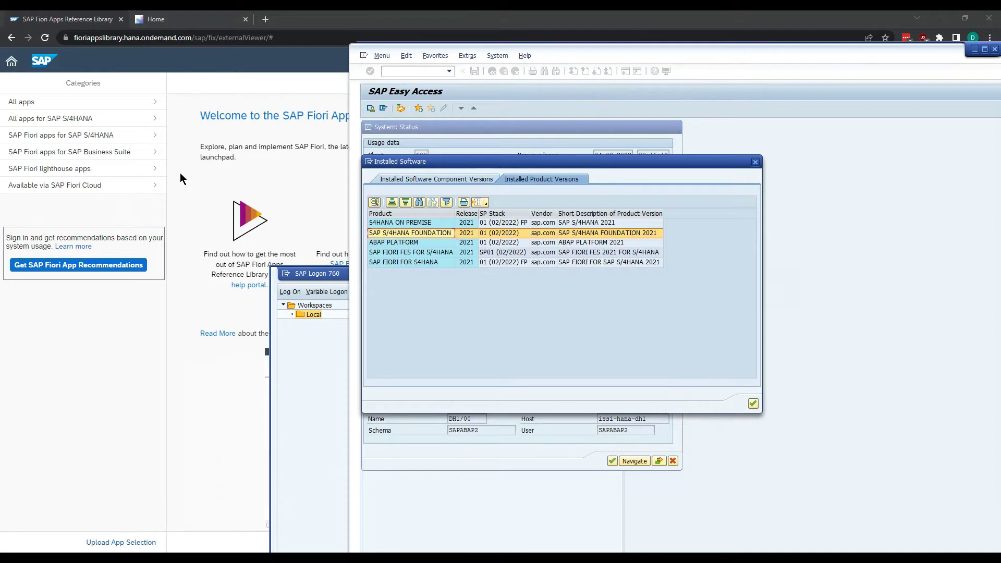
# Review the installed software component versions sorted alphabetically by Component
pyautogui.click(436, 180)
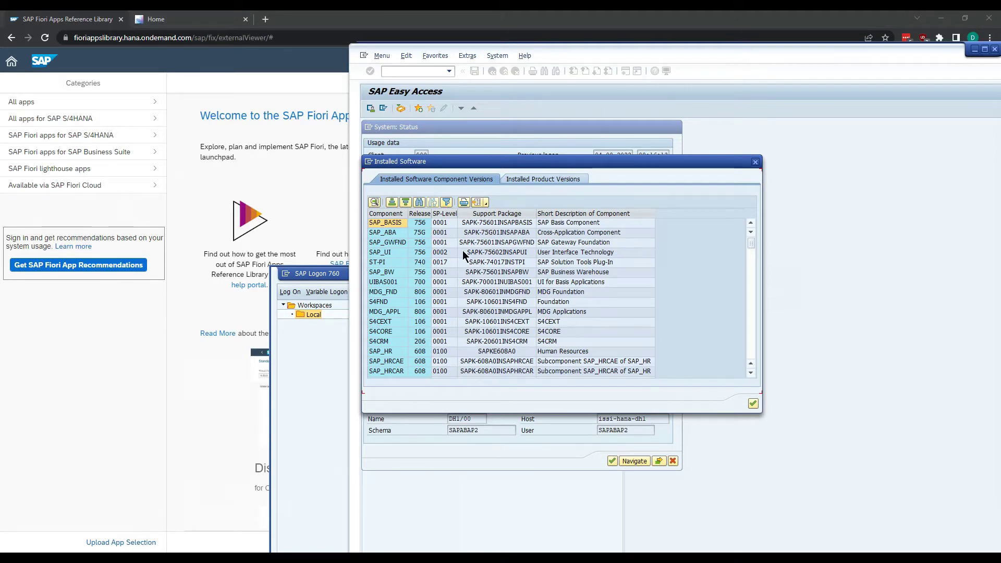
pyautogui.click(382, 214)
pyautogui.click(394, 203)
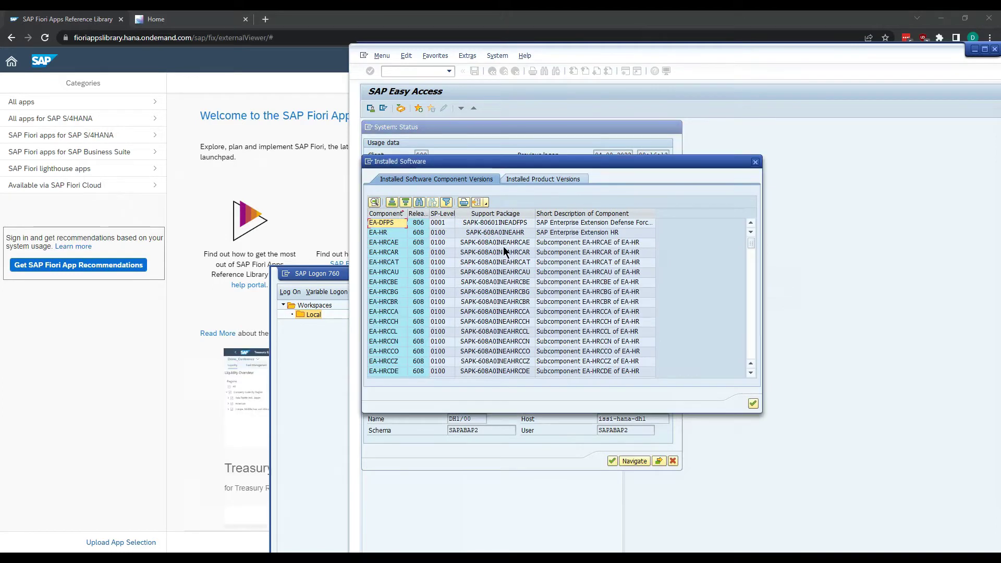
pyautogui.moveTo(750, 245); pyautogui.dragTo(736, 280)
pyautogui.scroll(-15, 736, 282)
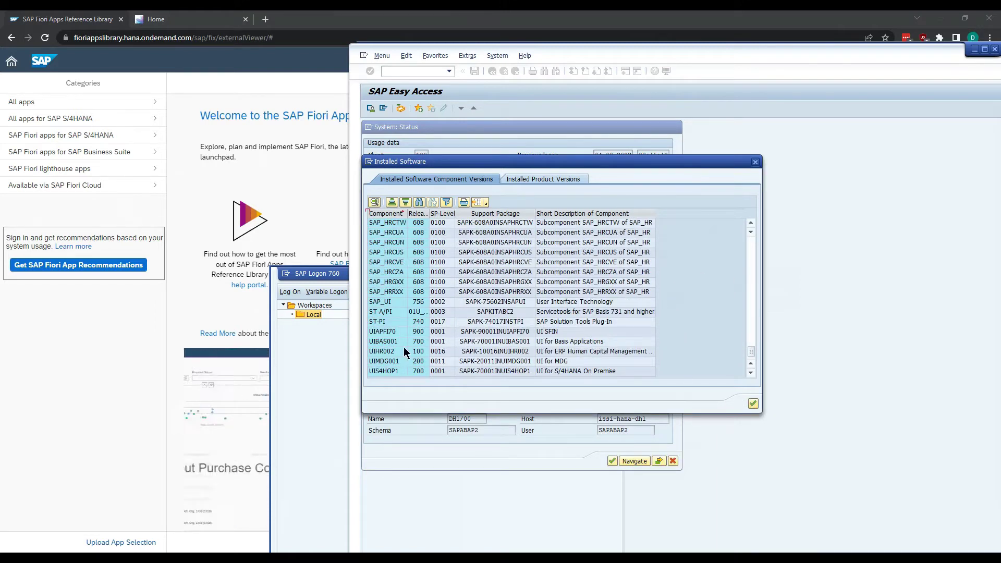
pyautogui.click(218, 296)
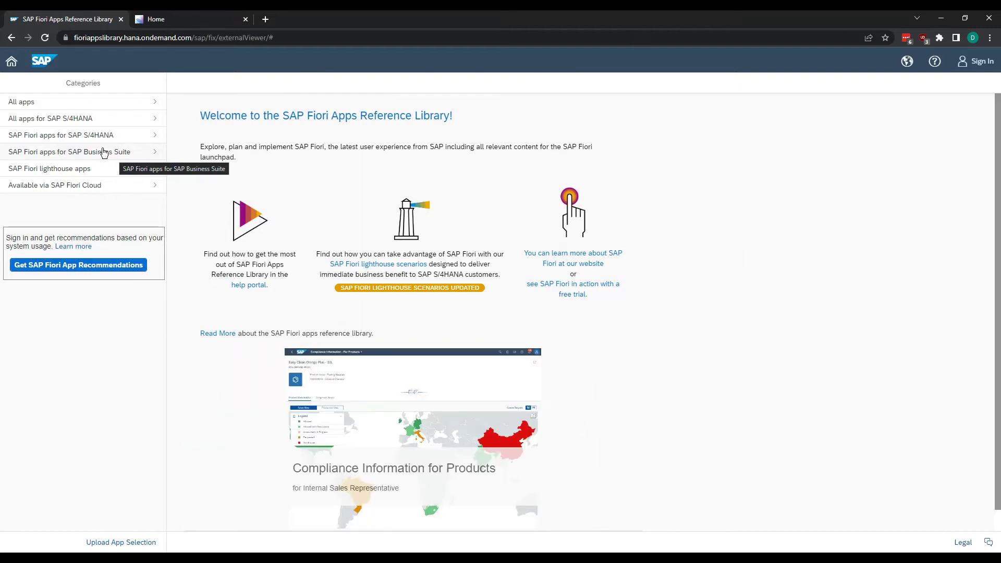
# Browse all SAP S/4HANA apps and open the Transfer Stock - Cross-Plant details
pyautogui.click(58, 137)
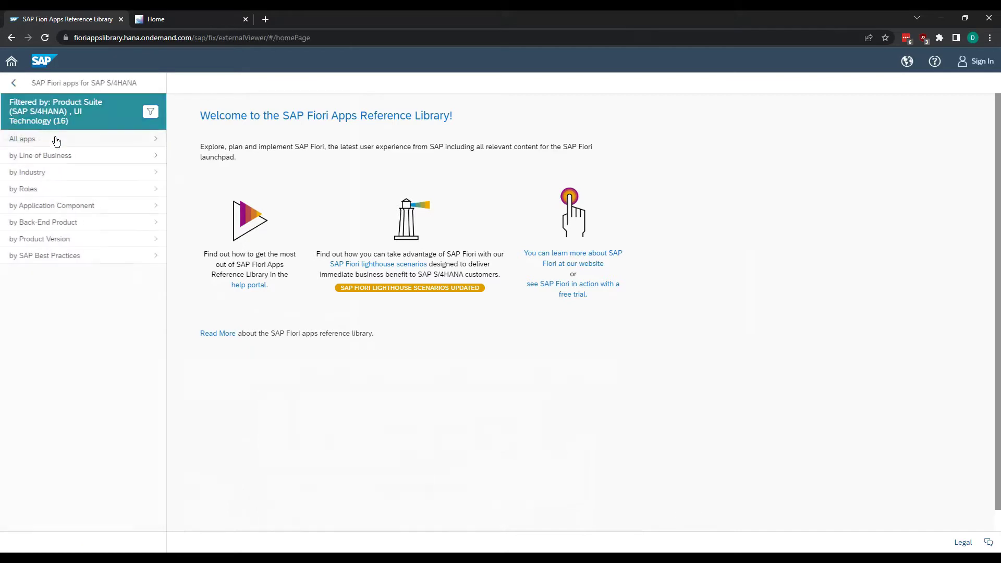
pyautogui.click(56, 139)
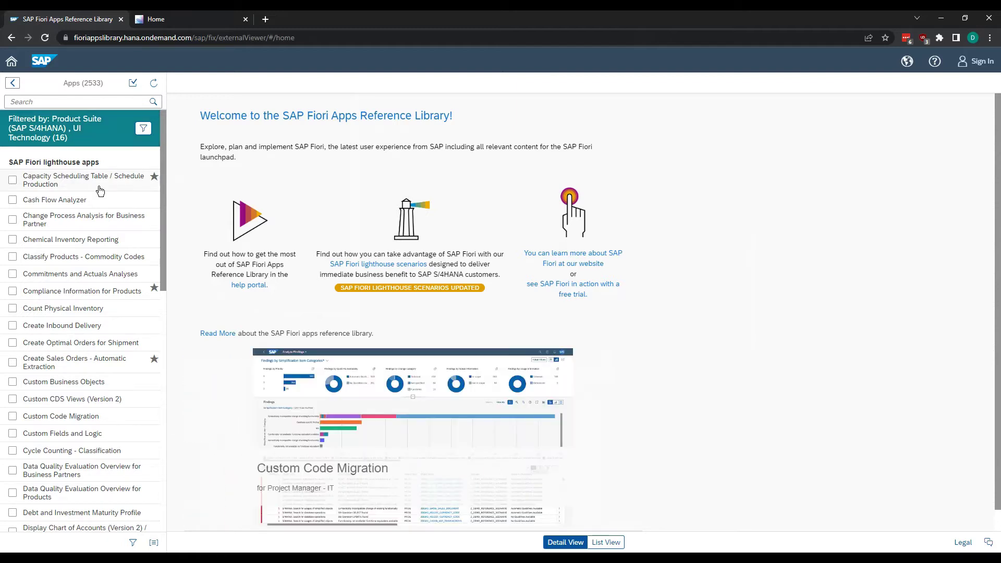
pyautogui.scroll(-15, 136, 238)
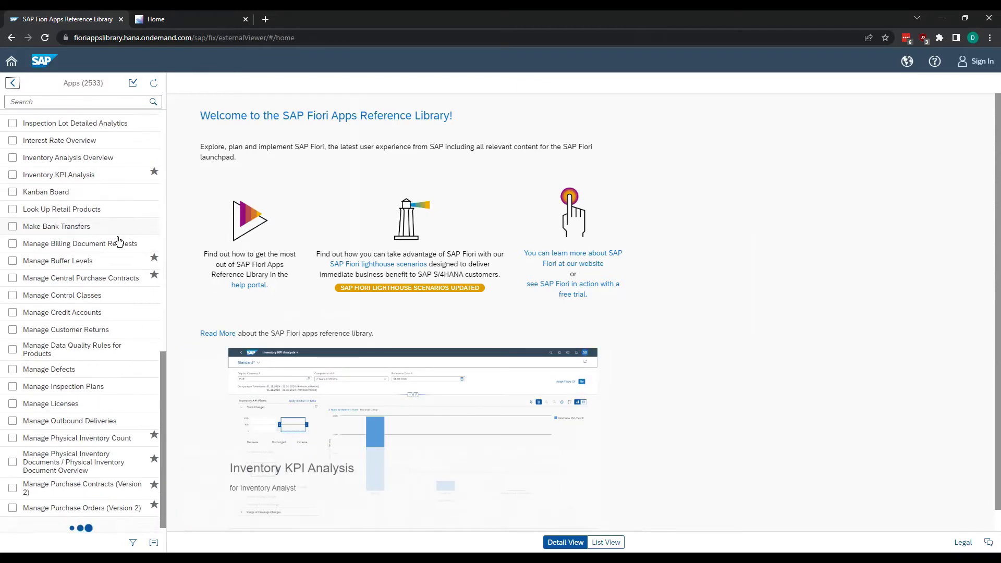
pyautogui.scroll(-20, 119, 241)
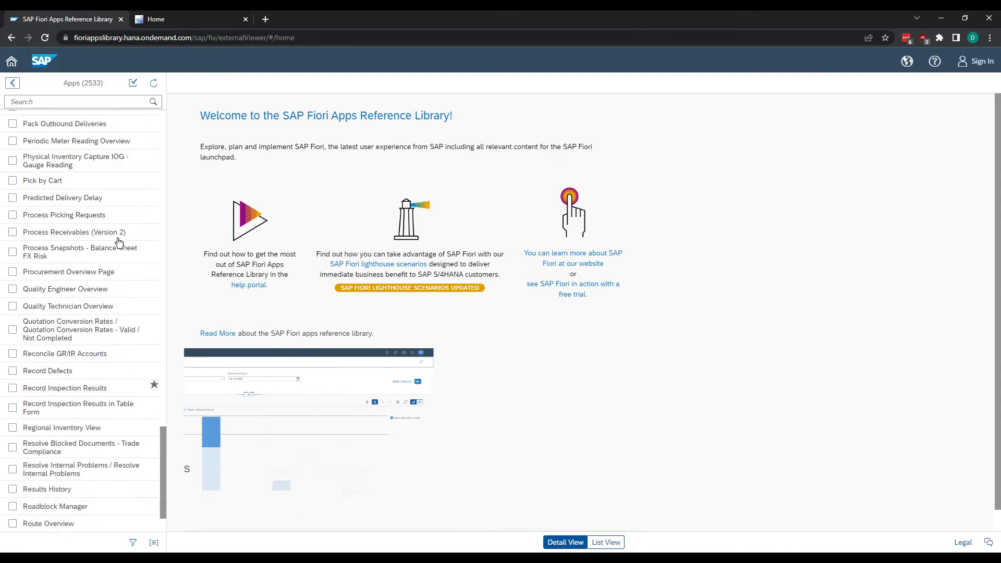
pyautogui.scroll(-7, 116, 248)
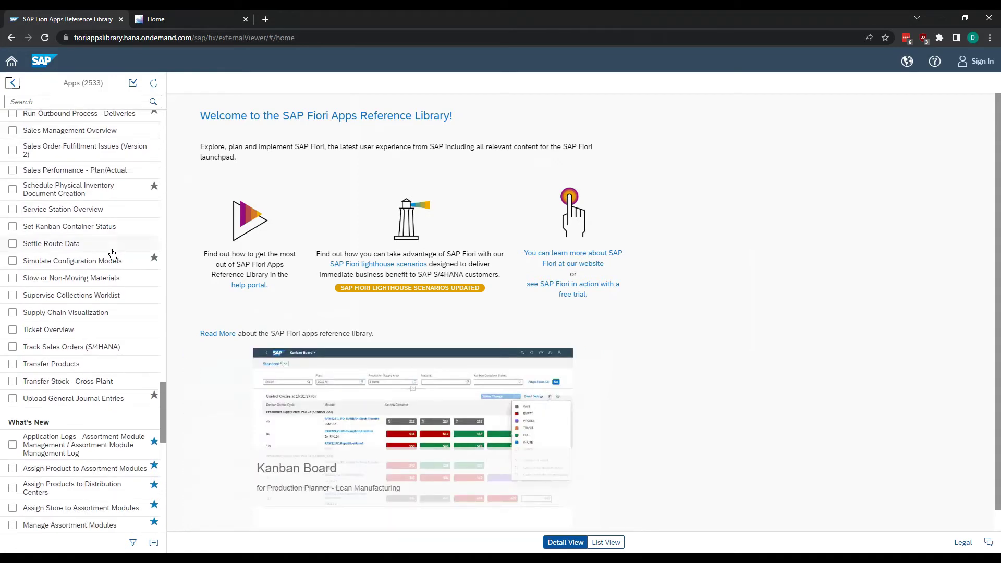
pyautogui.click(86, 382)
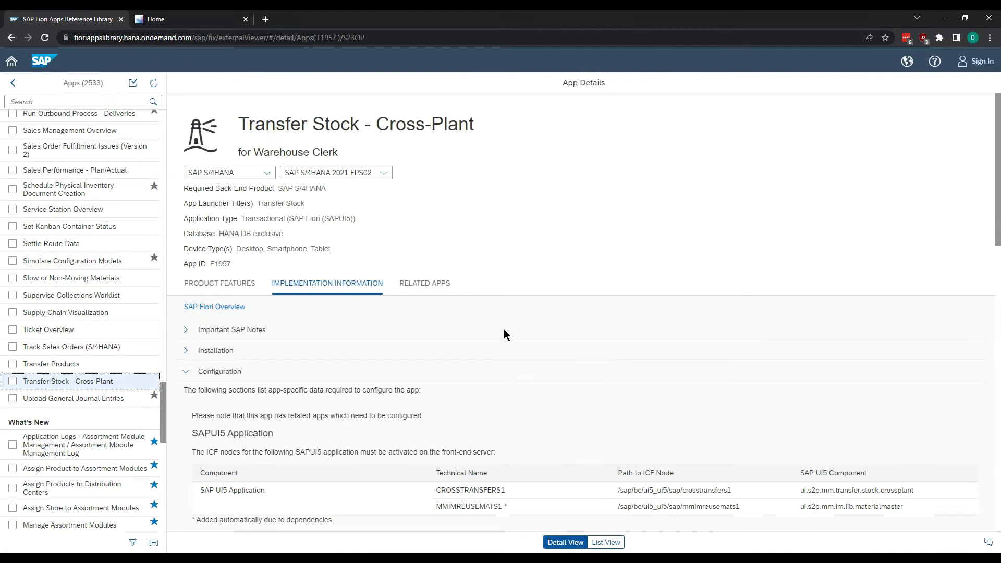
# Keep product SAP S/4HANA and choose release SAP S/4HANA 2021 FPS01
pyautogui.click(266, 174)
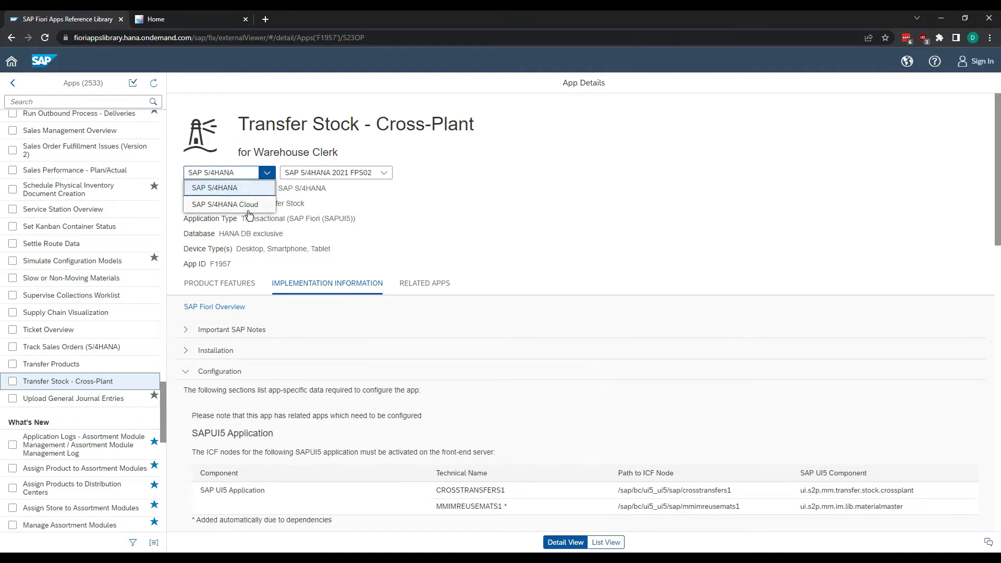
pyautogui.click(222, 189)
pyautogui.click(383, 174)
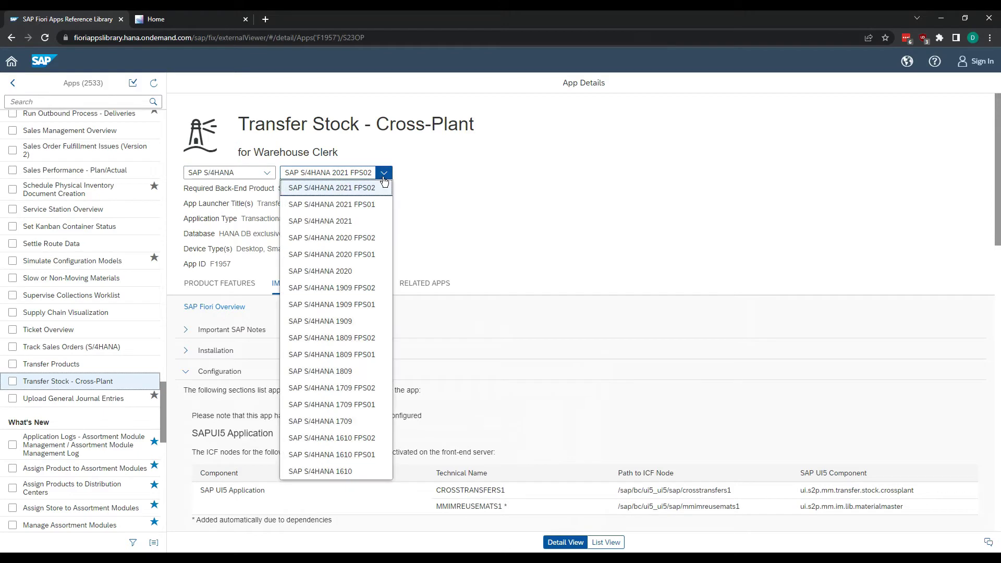
pyautogui.click(353, 204)
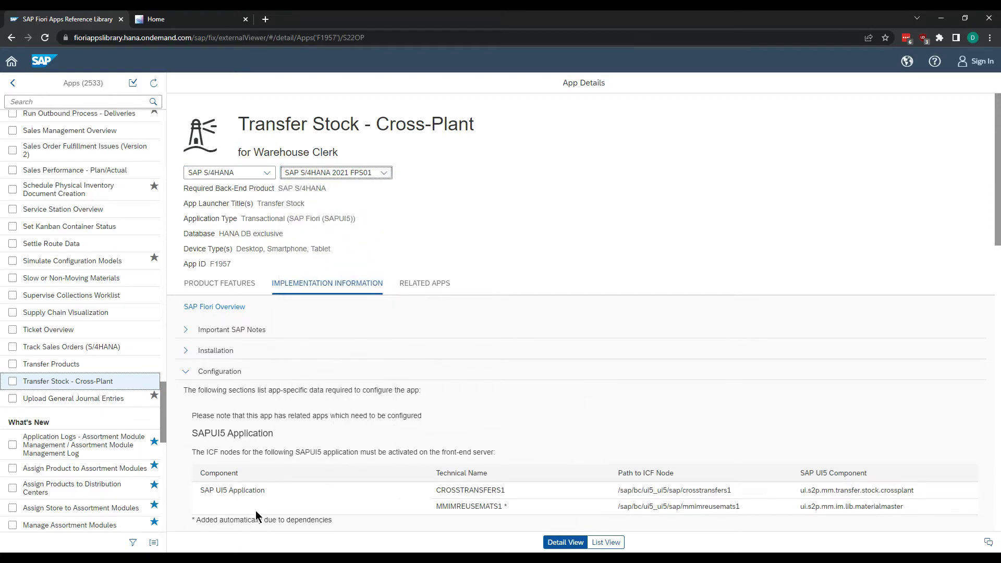
# Compare the release with SAP GUI's installed product versions list
pyautogui.click(241, 557)
pyautogui.click(291, 532)
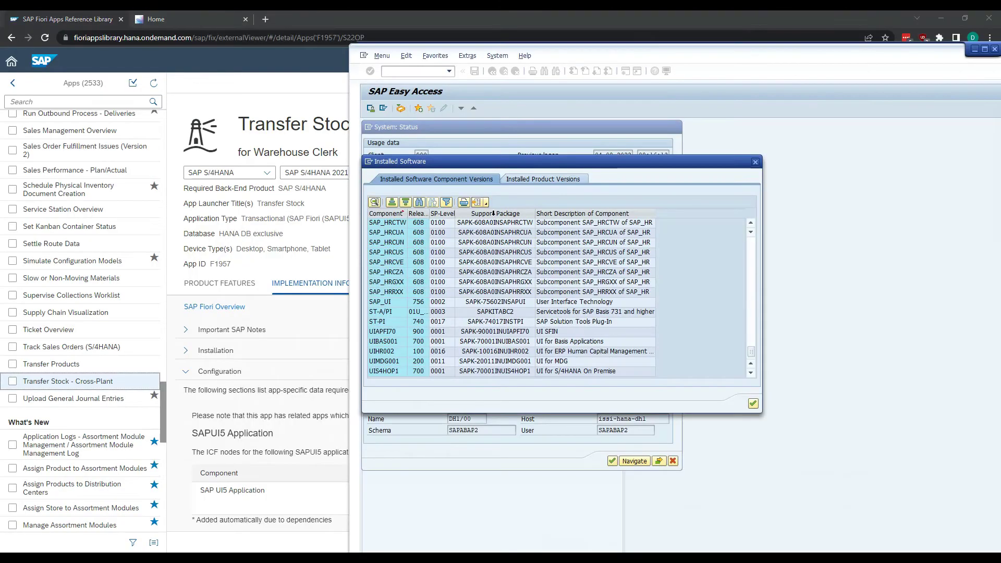
pyautogui.click(525, 177)
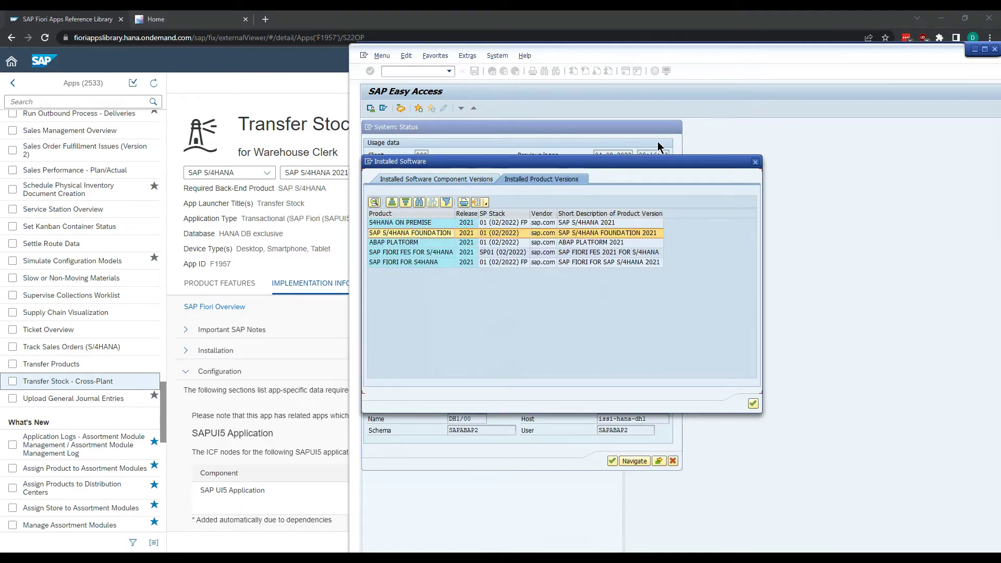
pyautogui.click(292, 217)
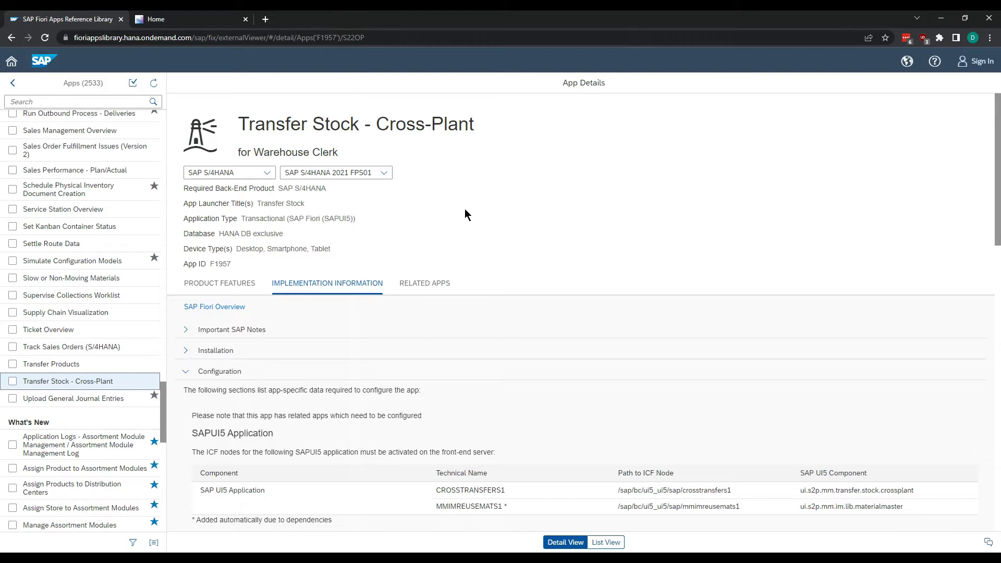
# Read through the app's Product Features tab
pyautogui.click(229, 283)
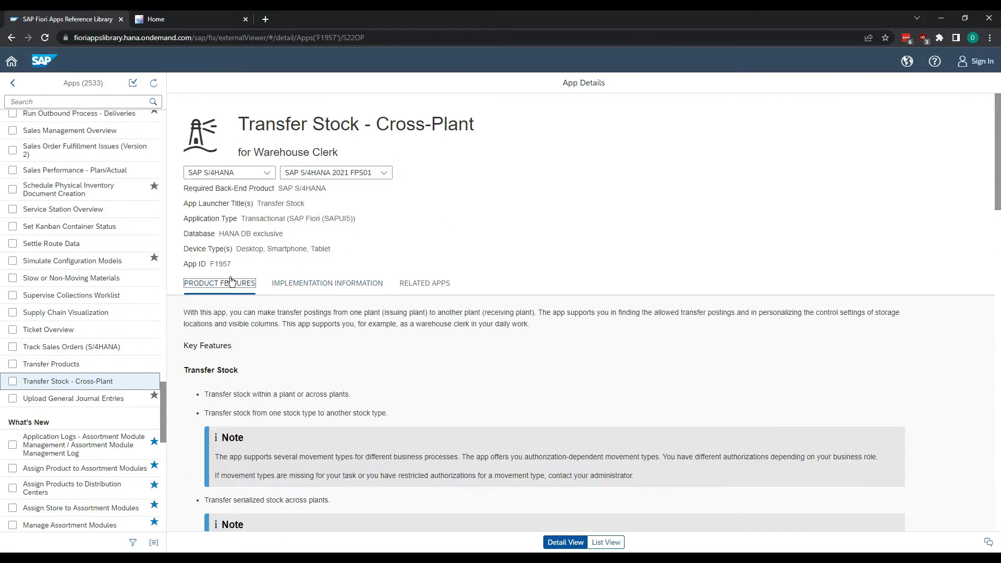
pyautogui.scroll(-2, 463, 326)
pyautogui.scroll(-2, 462, 325)
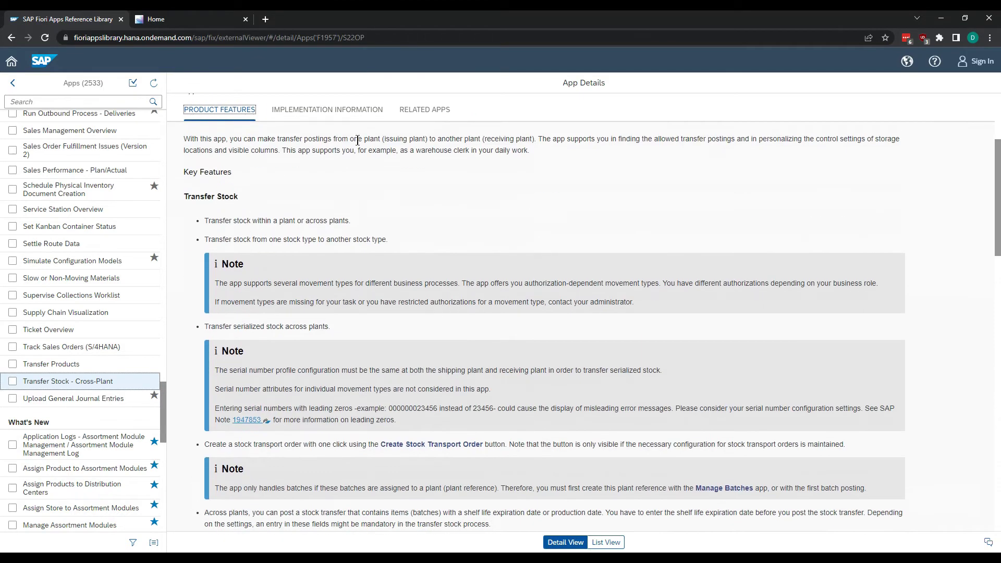
pyautogui.scroll(-2, 494, 371)
pyautogui.scroll(-20, 494, 371)
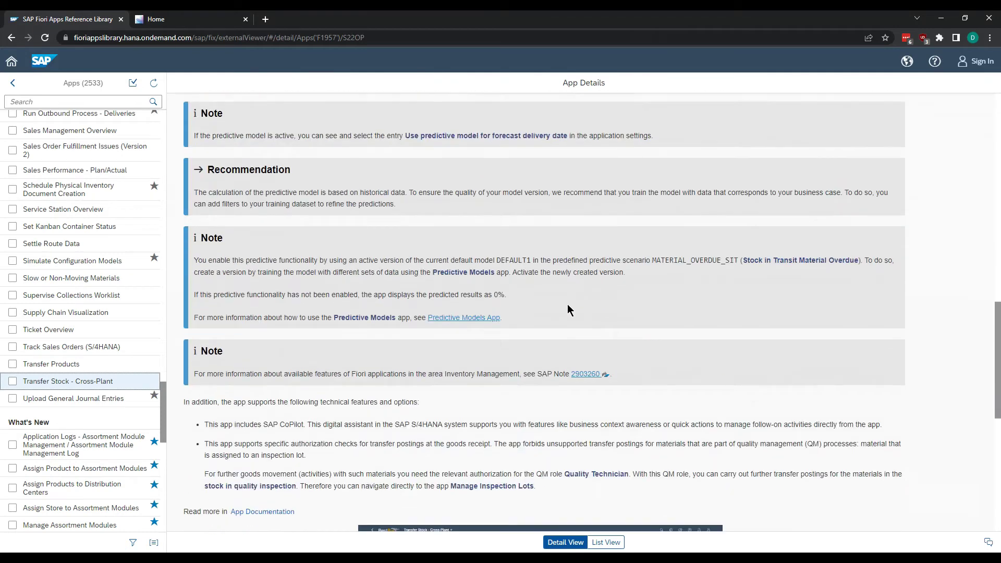
pyautogui.scroll(20, 456, 323)
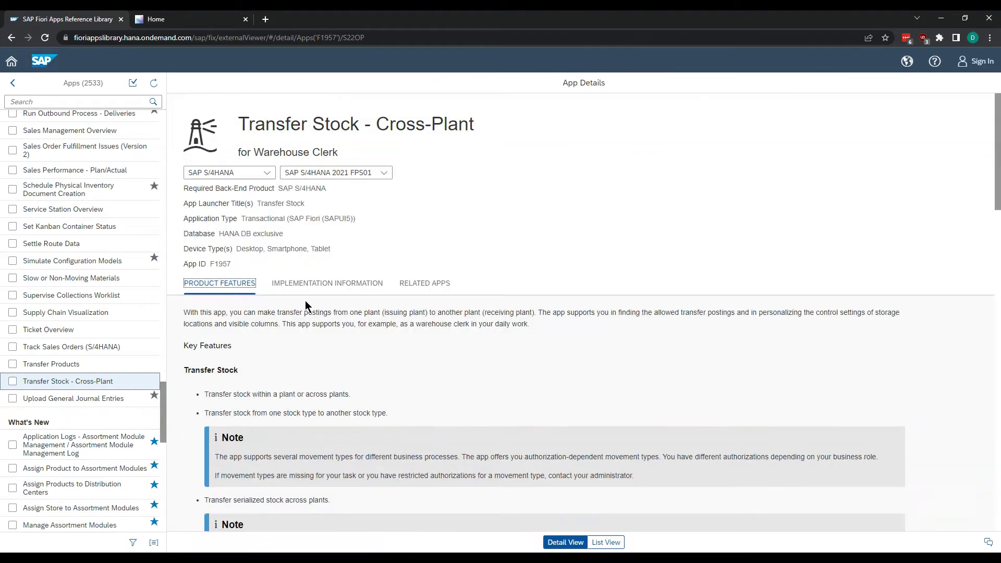
# Under Implementation Information, collapse Configuration and expand Important SAP Notes 3067553 and 3138483
pyautogui.click(318, 287)
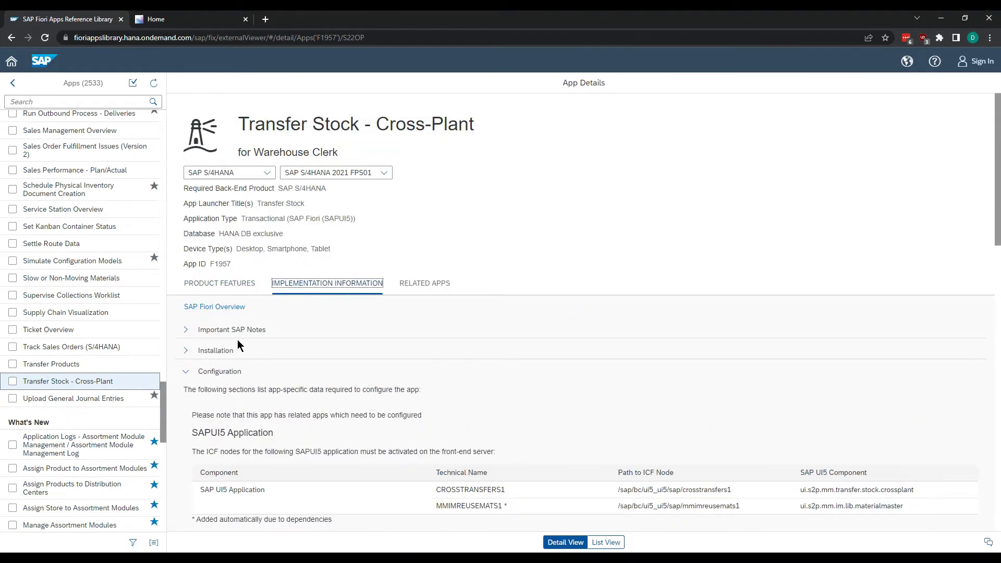
pyautogui.click(186, 371)
pyautogui.click(192, 333)
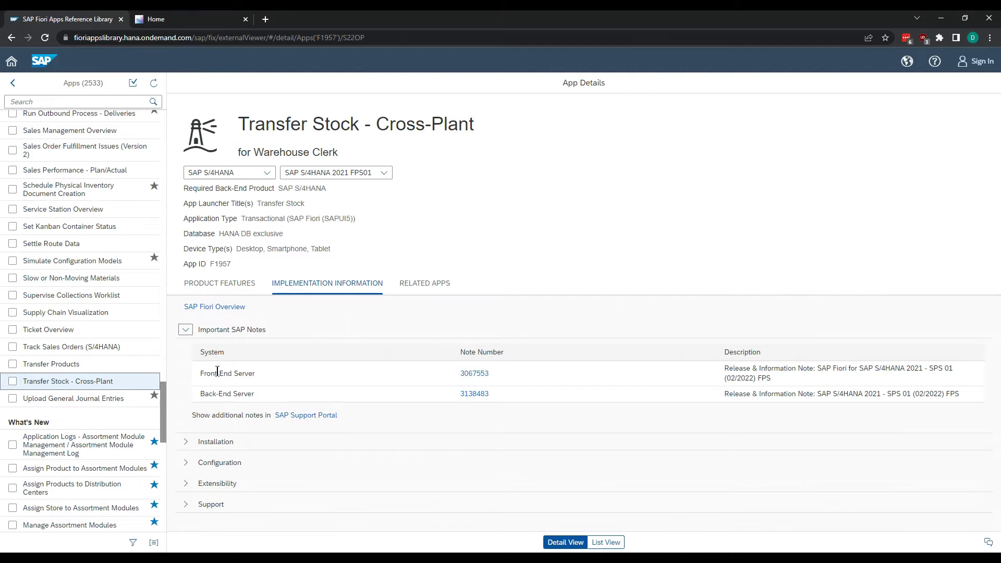
# Expand Installation and compare the front-end component version with SAP GUI's installed components
pyautogui.click(186, 442)
pyautogui.scroll(-5, 321, 431)
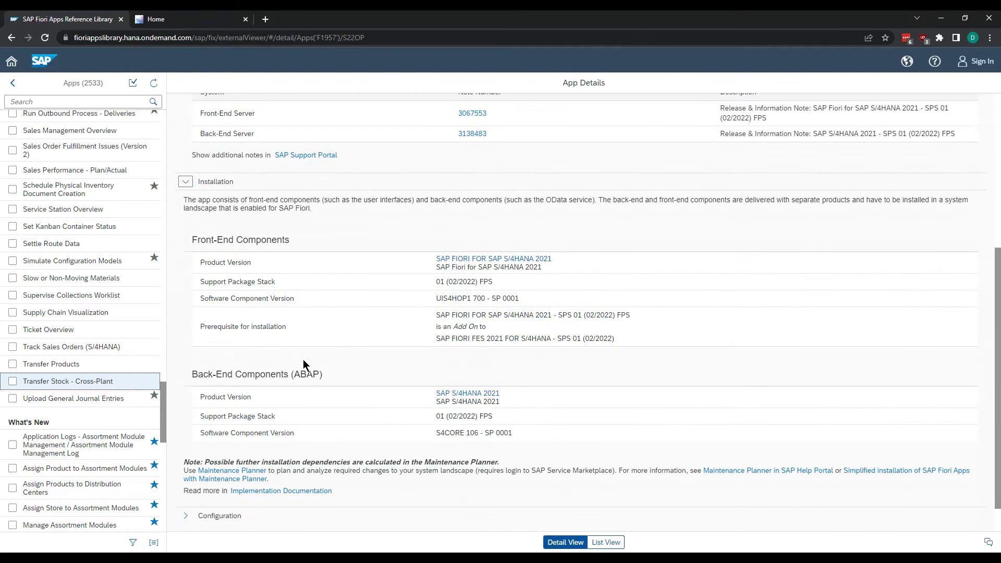
pyautogui.moveTo(436, 298); pyautogui.dragTo(535, 300)
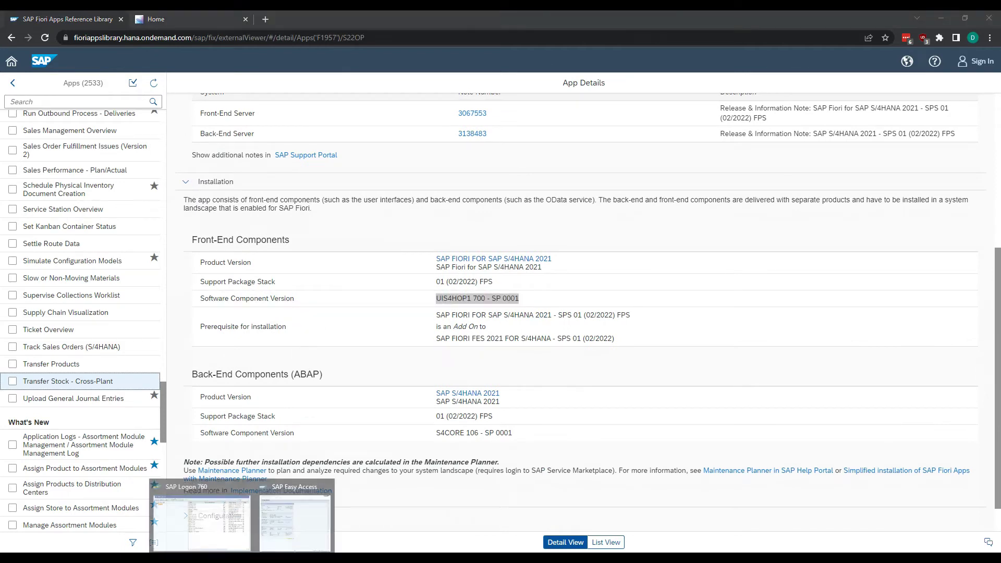
pyautogui.click(286, 530)
pyautogui.click(445, 178)
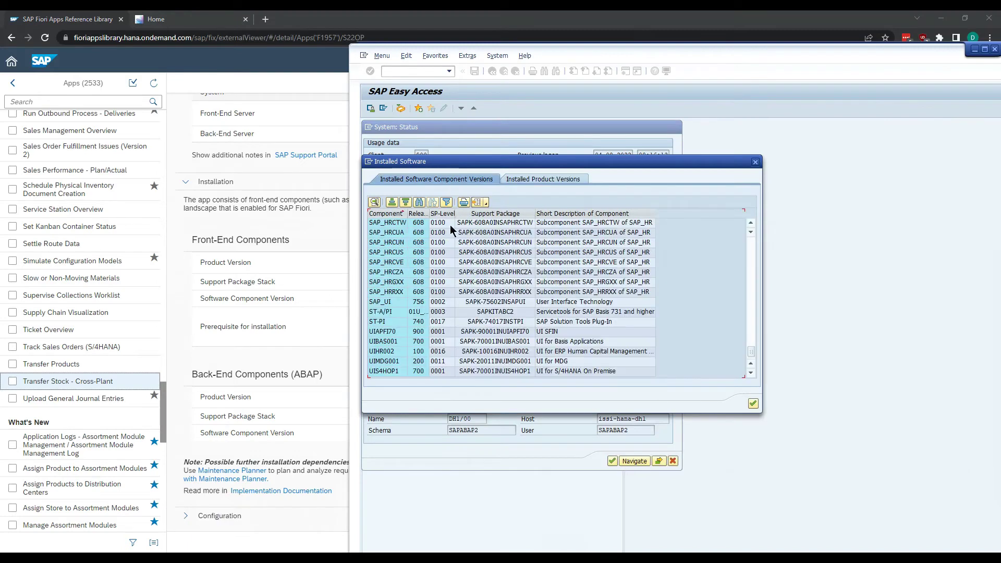
pyautogui.click(321, 302)
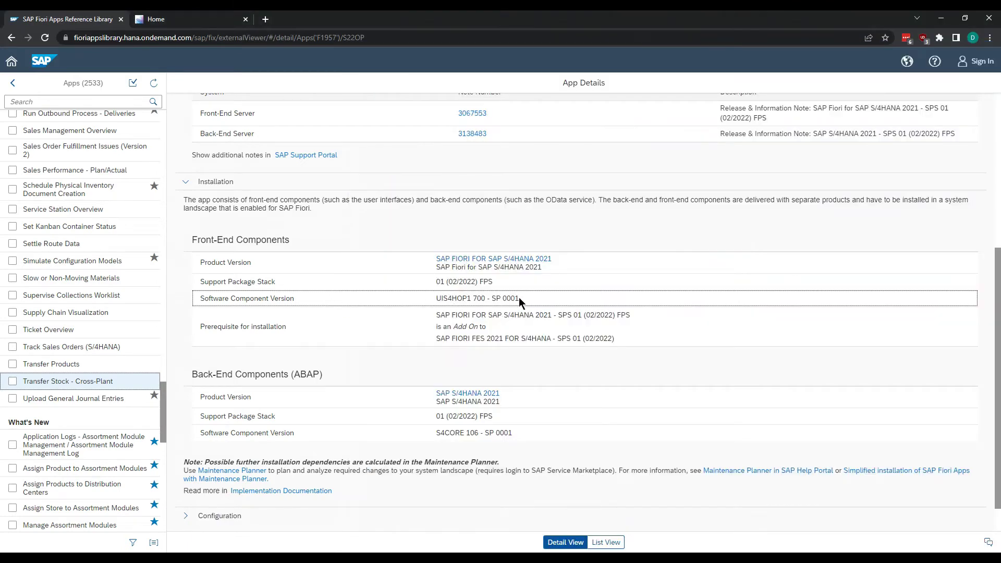
# Select the UIS4HOP1 700 - SP 0001 and S4CORE 106 - SP 0001 versions, then expand Configuration
pyautogui.moveTo(521, 299); pyautogui.dragTo(430, 299)
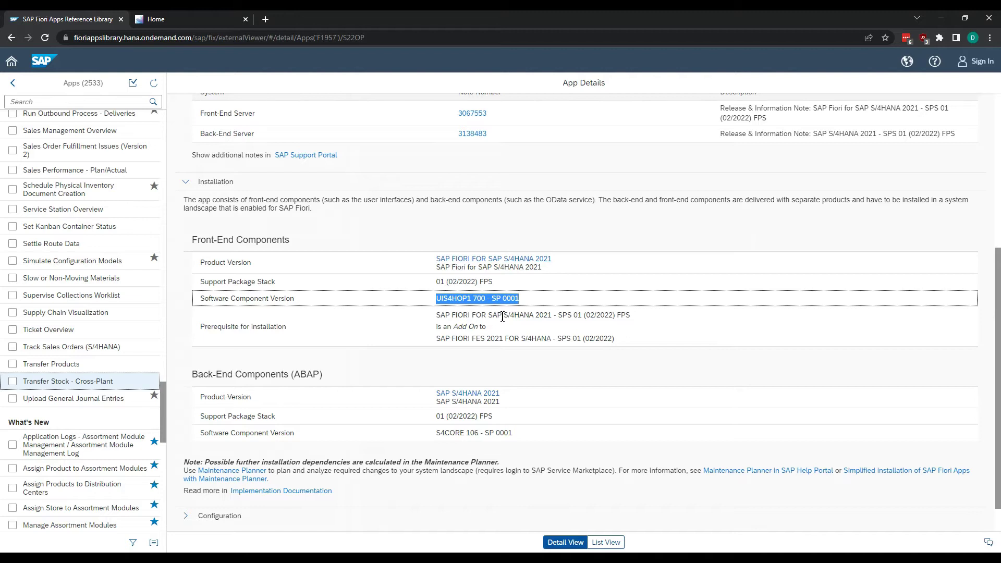
pyautogui.scroll(-1, 640, 341)
pyautogui.moveTo(457, 392); pyautogui.dragTo(522, 395)
pyautogui.click(432, 259)
pyautogui.moveTo(432, 260); pyautogui.dragTo(602, 314)
pyautogui.moveTo(434, 395); pyautogui.dragTo(537, 404)
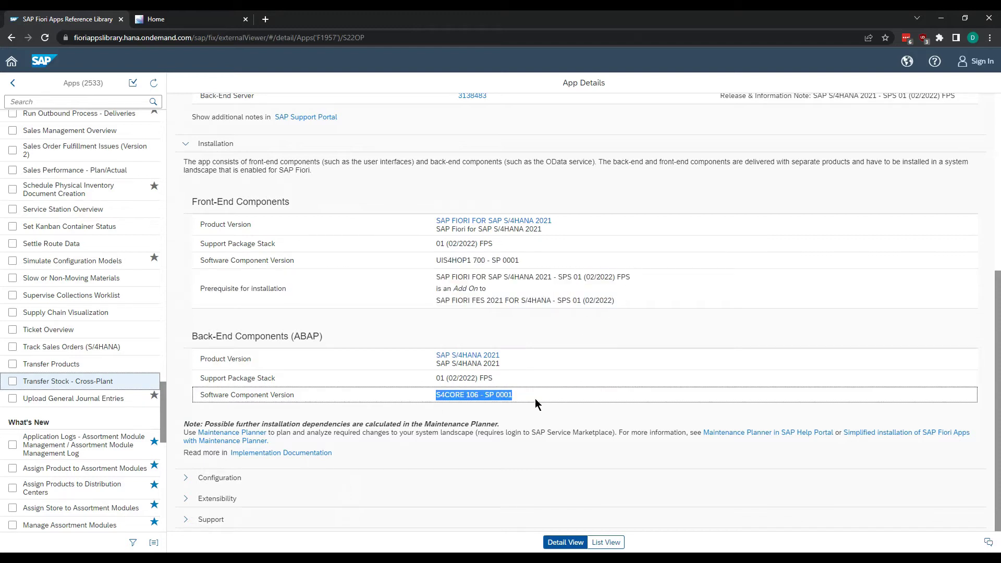
pyautogui.click(186, 479)
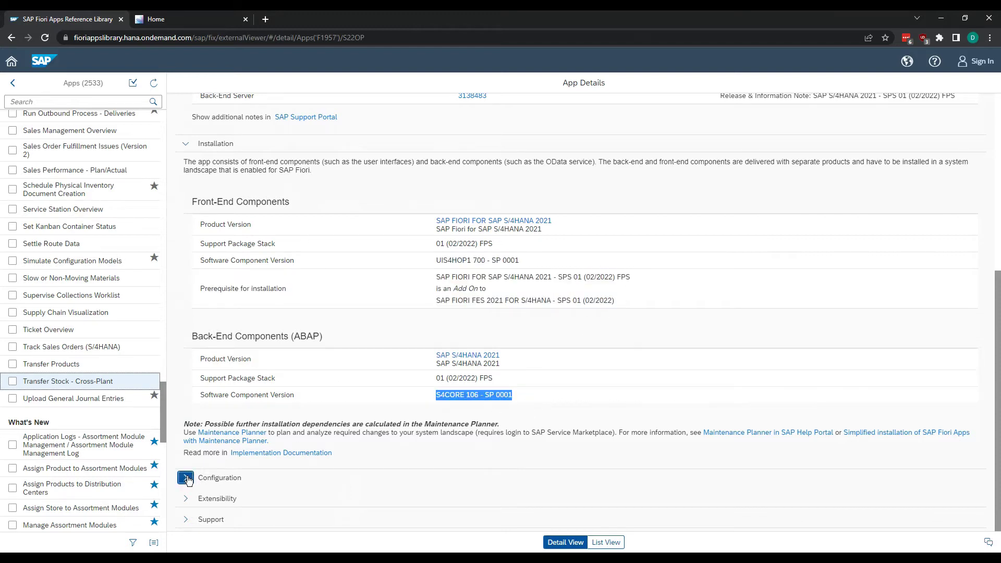
# Show ICF nodes CROSSTRANSFERS1 and MMIMREUSEMATS1, and close SAP GUI's Installed Software and Status dialogs
pyautogui.scroll(-5, 443, 405)
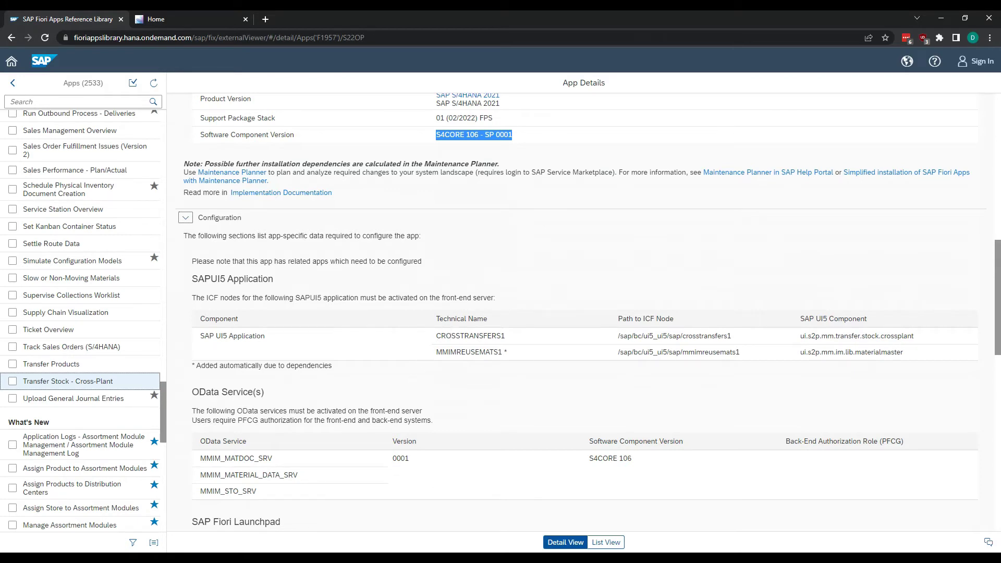
pyautogui.click(290, 530)
pyautogui.click(753, 402)
pyautogui.click(673, 460)
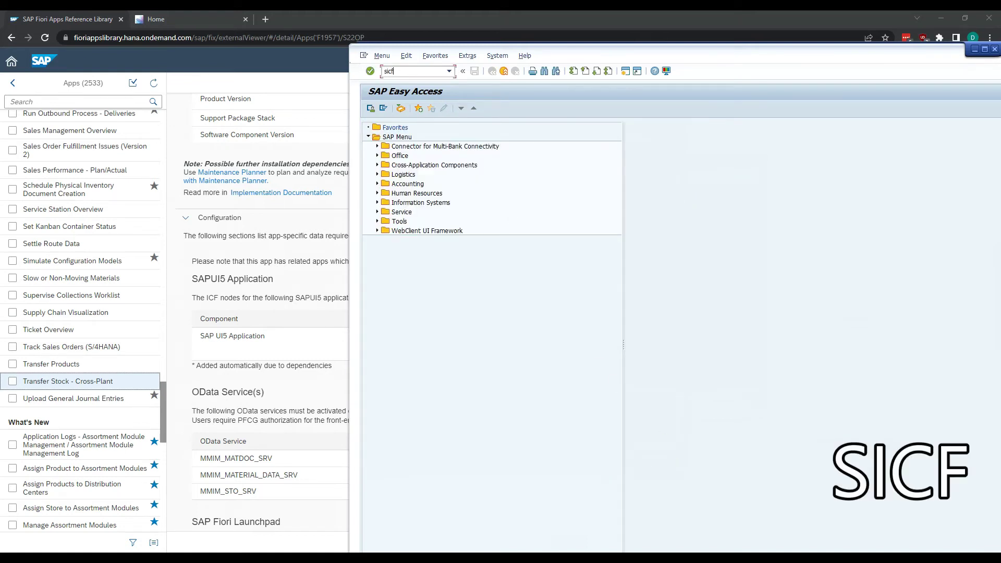
# Start SICF and list services matching the copied name CROSSTRANSFERS1
pyautogui.press('Return')
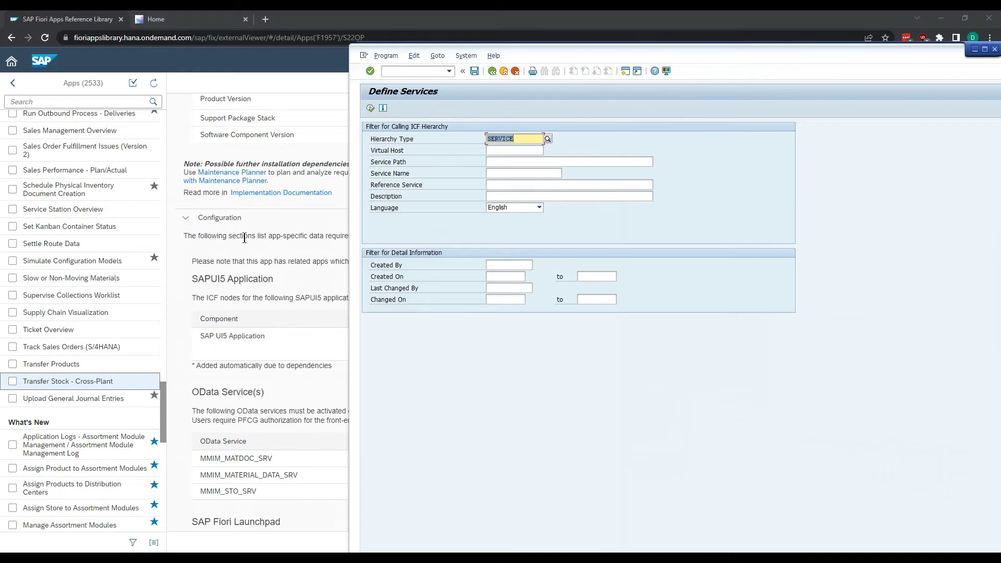
pyautogui.click(270, 294)
pyautogui.moveTo(522, 337); pyautogui.dragTo(429, 337)
pyautogui.hotkey('ctrl', 'c')
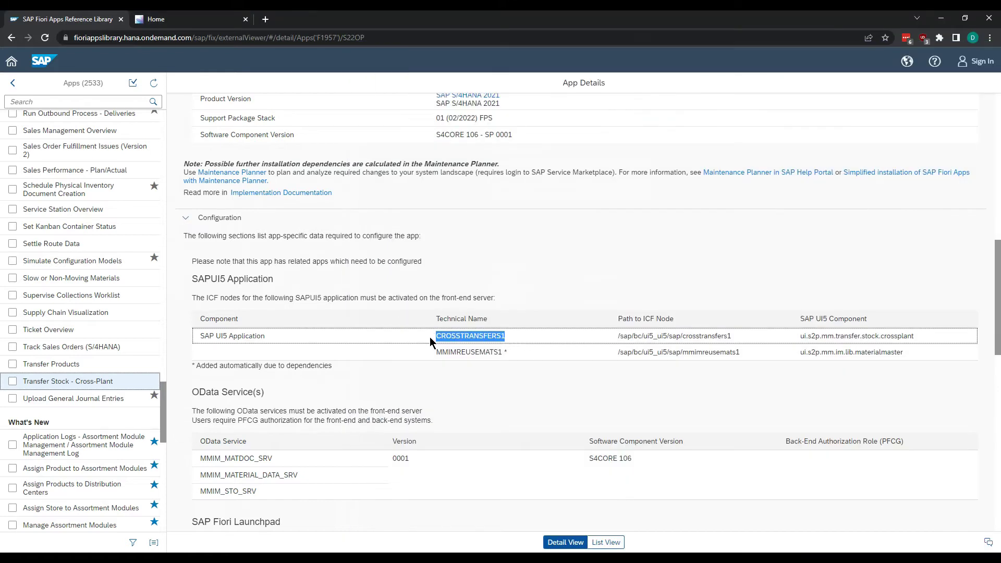
pyautogui.click(295, 530)
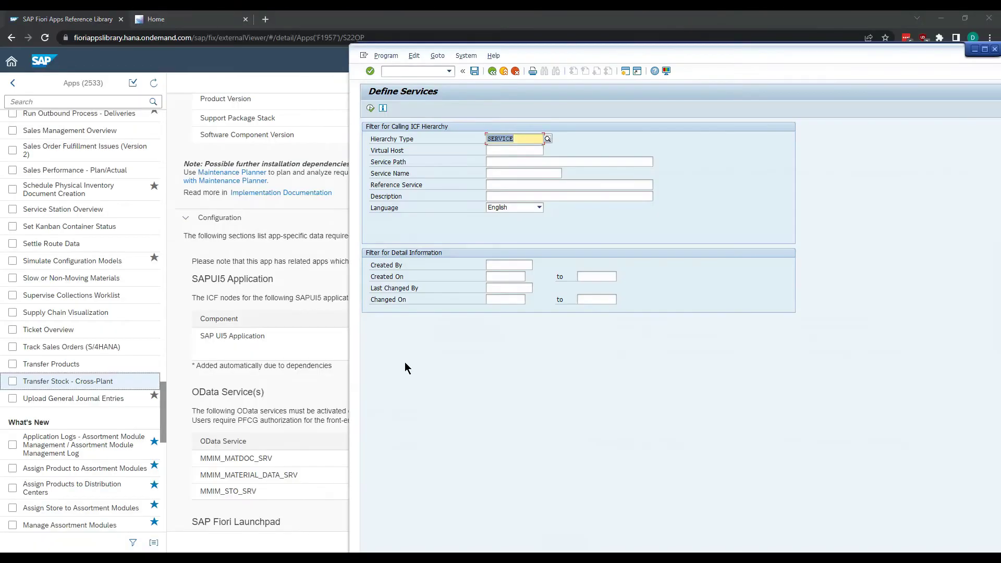
pyautogui.click(499, 174)
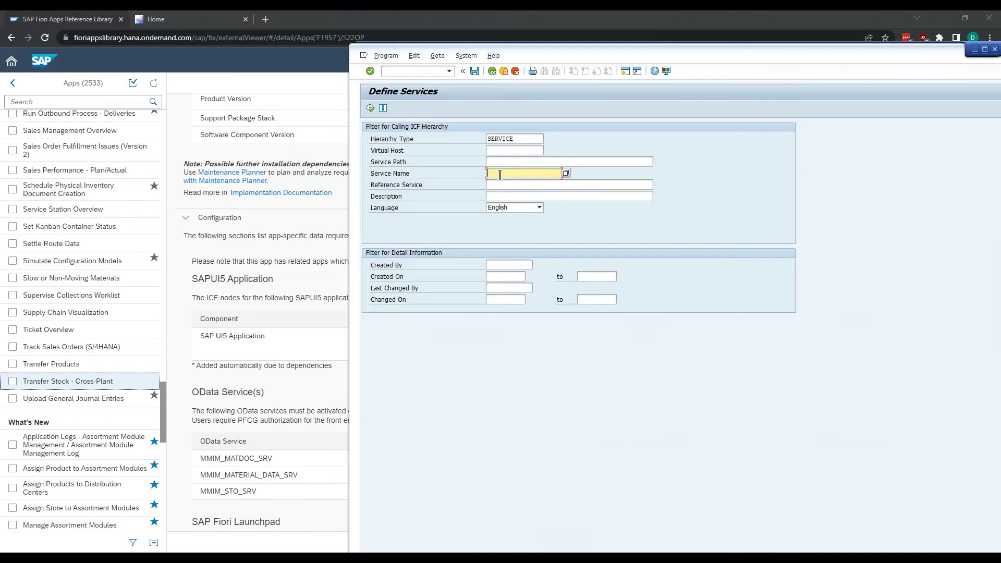
pyautogui.hotkey('ctrl', 'v')
pyautogui.click(370, 108)
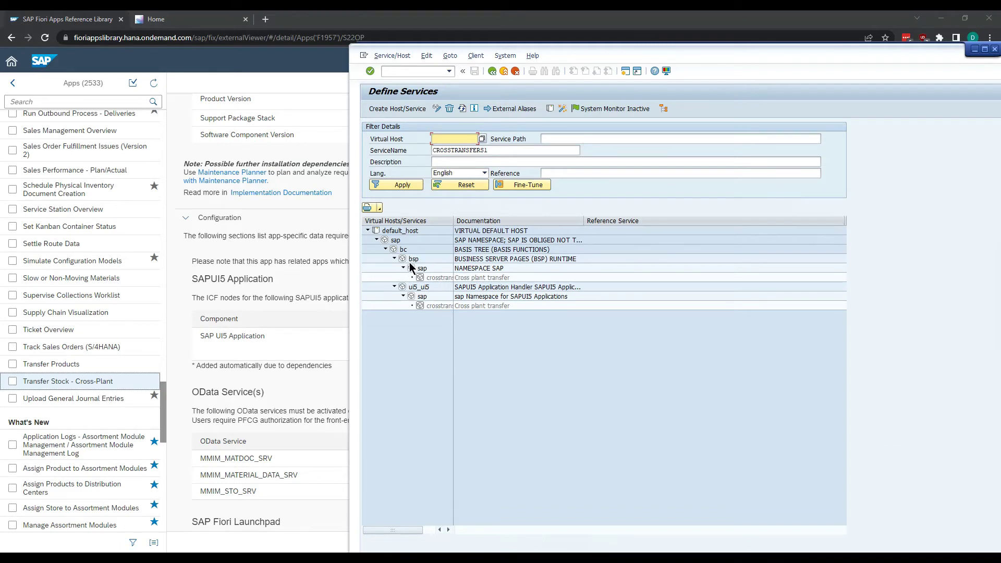
# Activate the bsp and ui5_ui5 crosstransfers1 service nodes, confirming each with Yes
pyautogui.rightClick(435, 276)
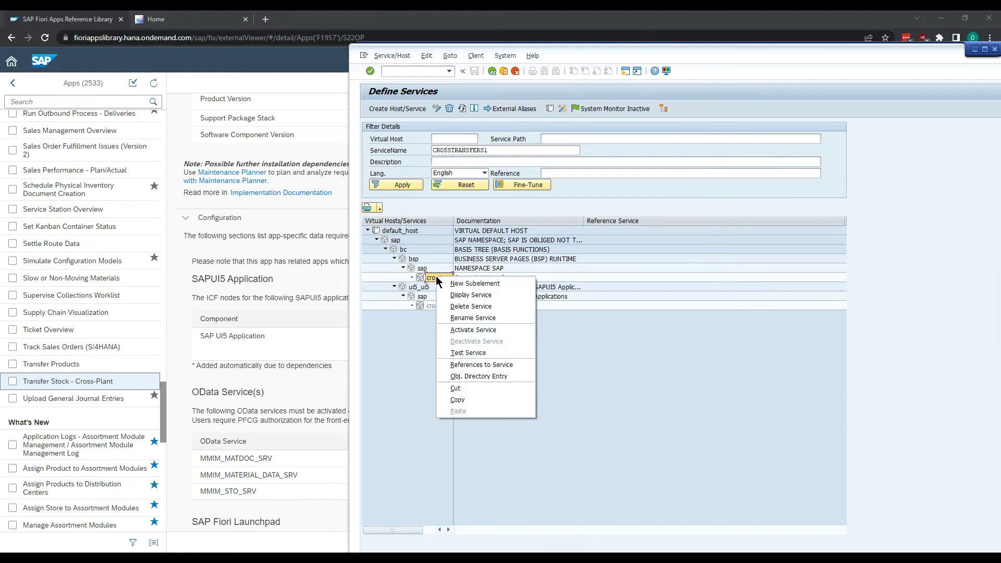
pyautogui.click(484, 330)
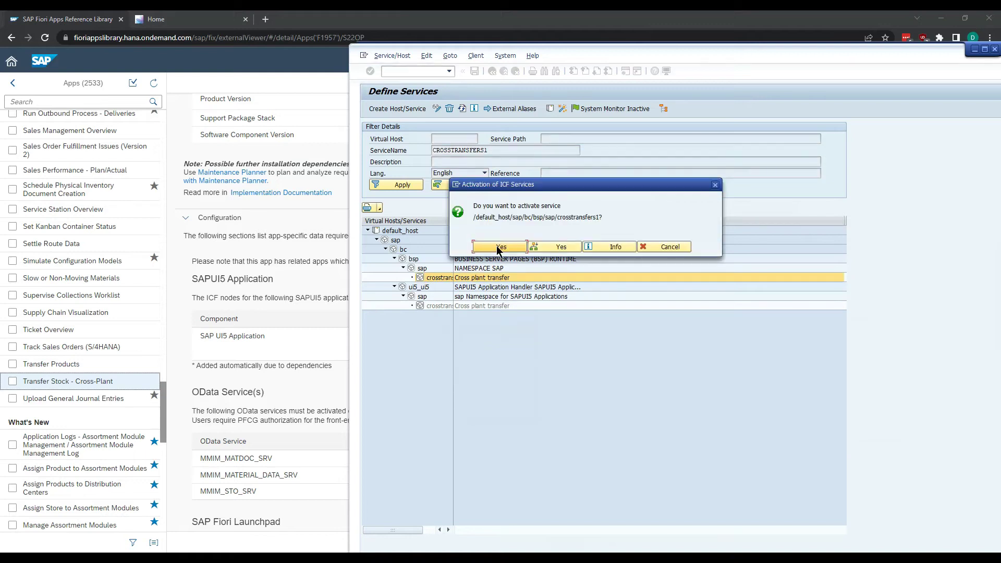
pyautogui.click(496, 247)
pyautogui.click(438, 305)
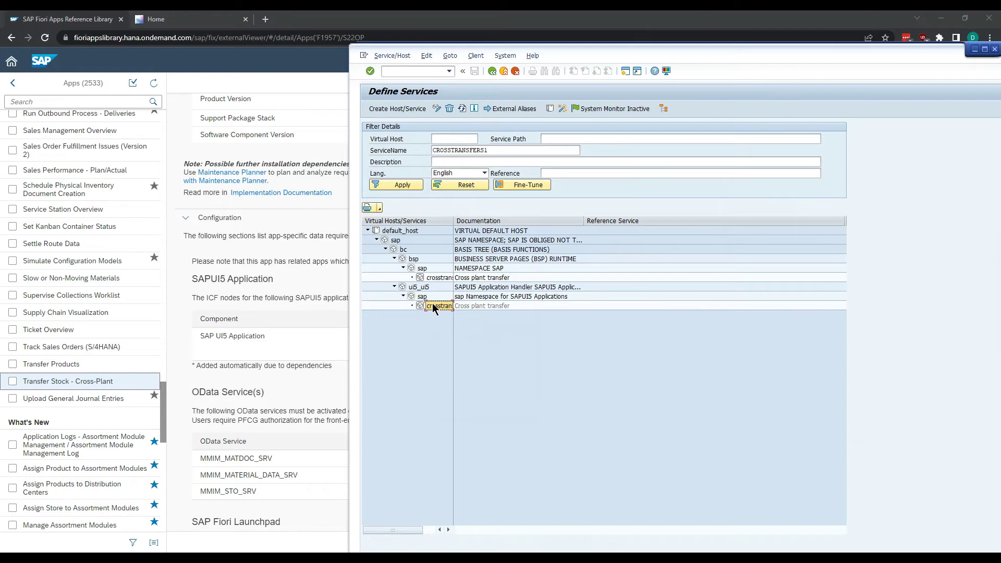
pyautogui.rightClick(432, 306)
pyautogui.click(478, 357)
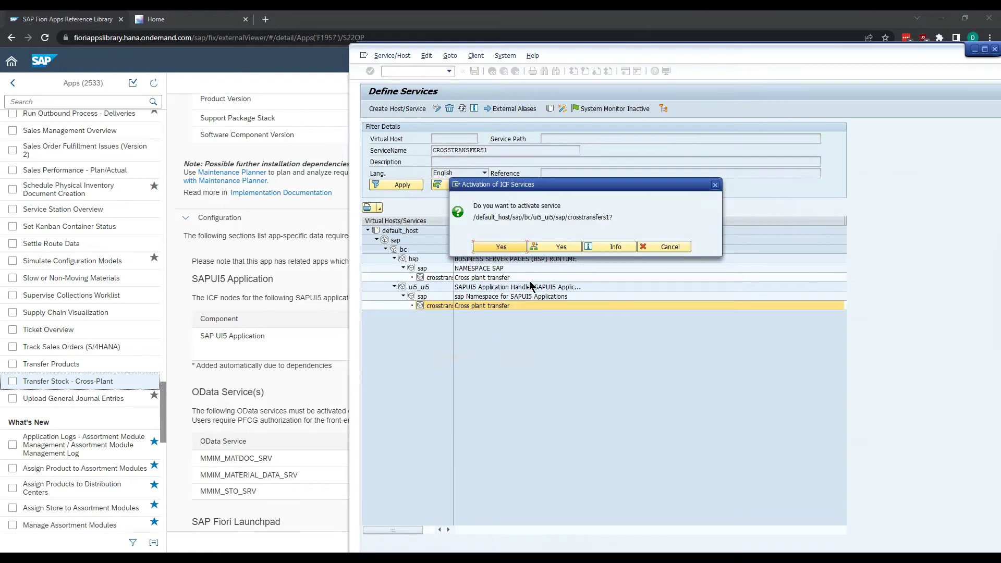
pyautogui.click(508, 249)
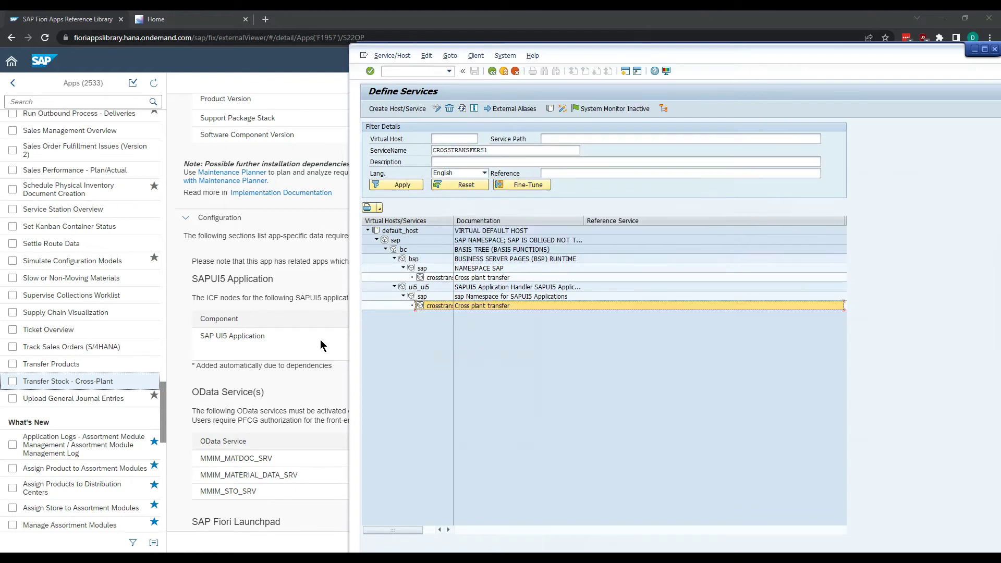
pyautogui.click(341, 339)
pyautogui.moveTo(617, 339); pyautogui.dragTo(599, 357)
# Copy OData service MMIM_MATDOC_SRV from the configuration section and return to SAP GUI
pyautogui.click(555, 386)
pyautogui.scroll(-1, 552, 381)
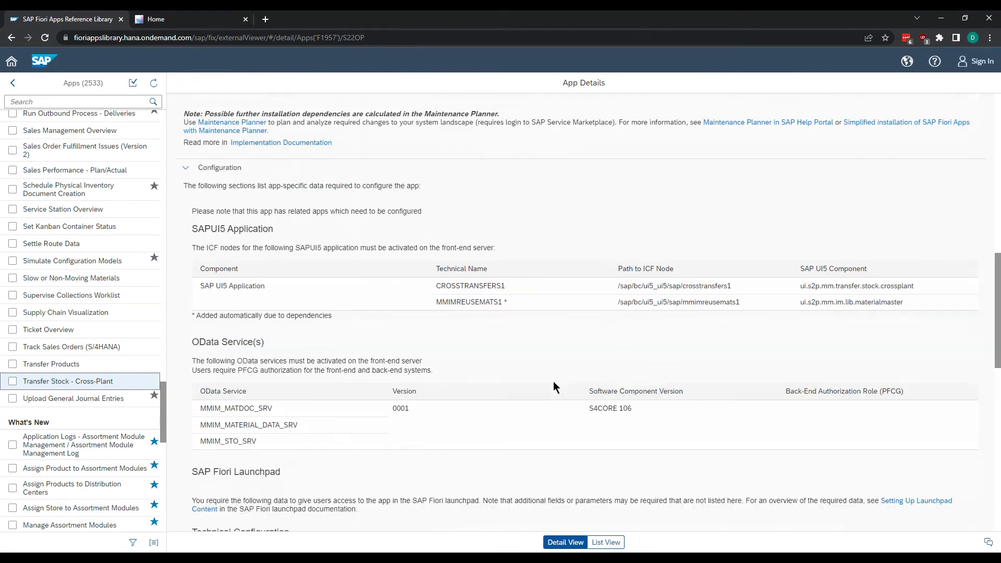
pyautogui.scroll(-1, 555, 386)
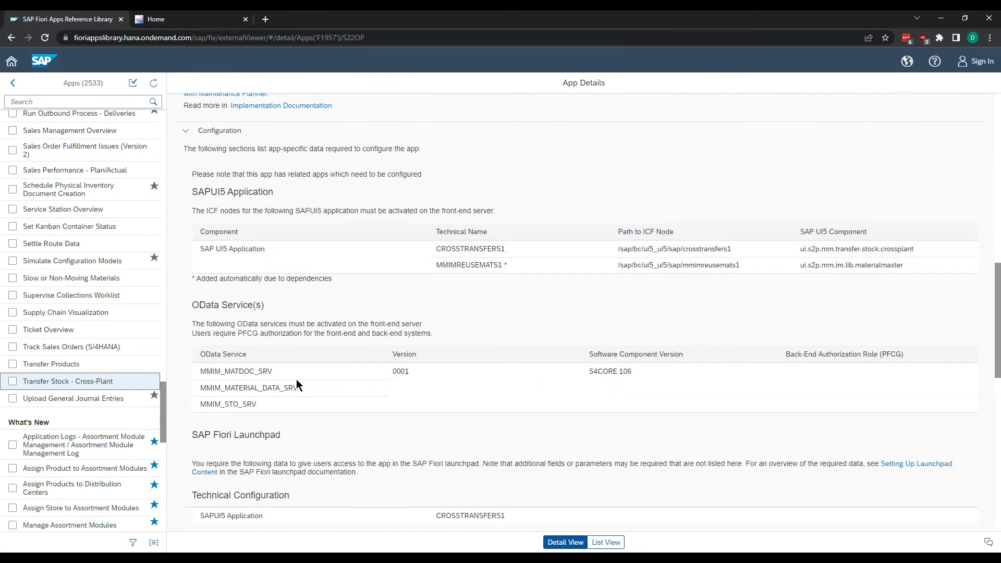
pyautogui.moveTo(290, 374); pyautogui.dragTo(201, 375)
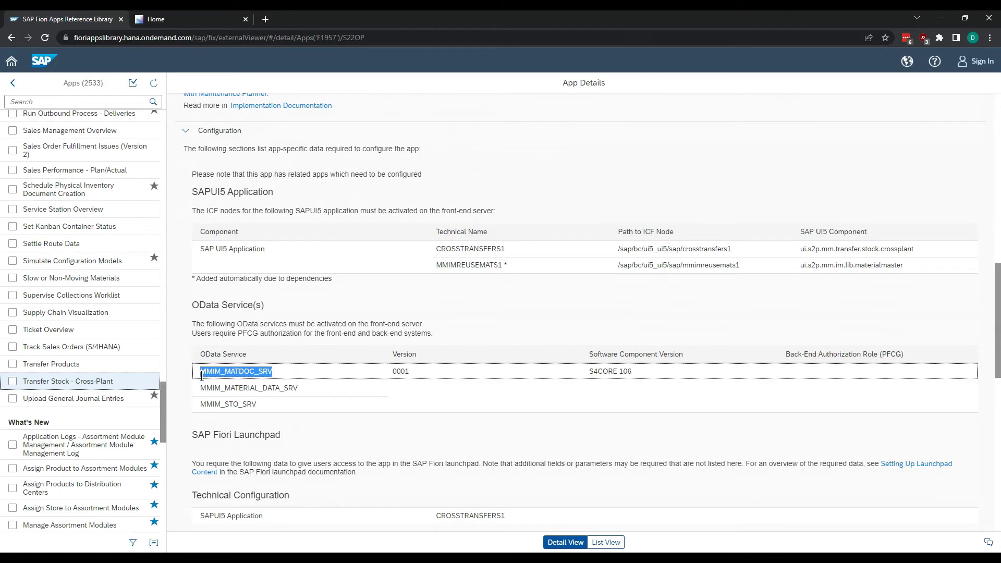
pyautogui.click(243, 556)
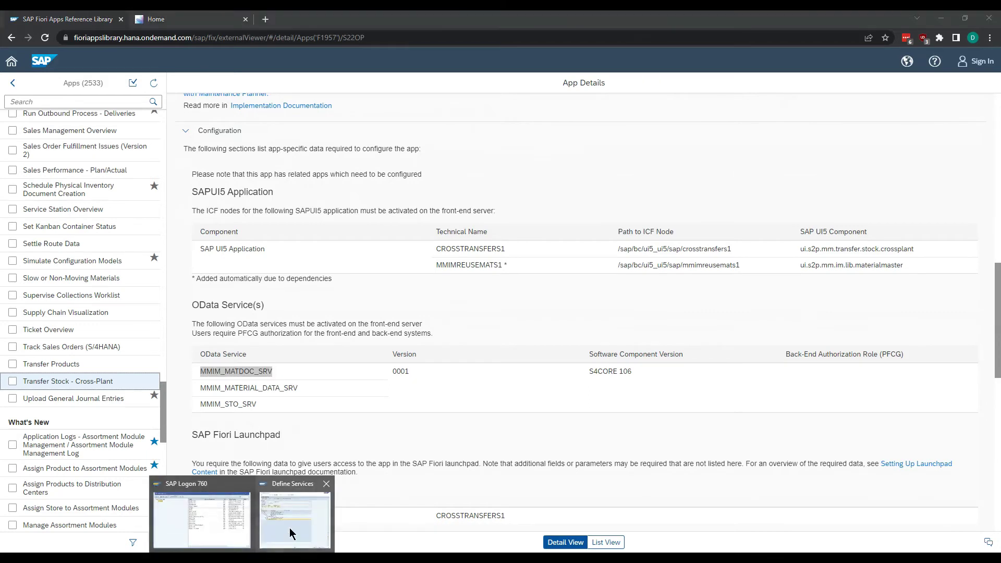
pyautogui.click(294, 516)
# Start transaction /IWFND/MAINT_SERVICE and copy MMIM_MATDOC_SRV from the library page
pyautogui.click(449, 71)
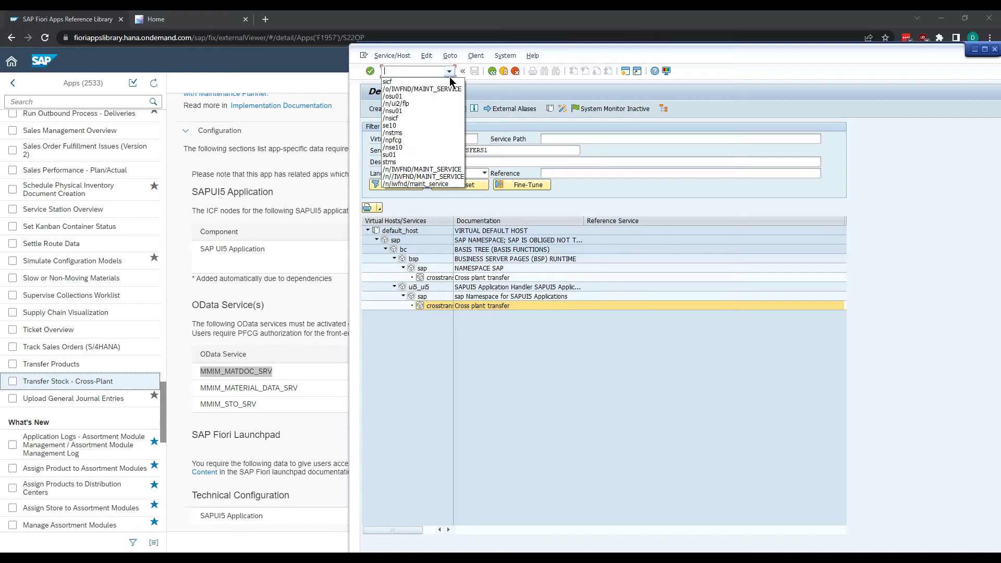
pyautogui.click(446, 89)
pyautogui.click(405, 74)
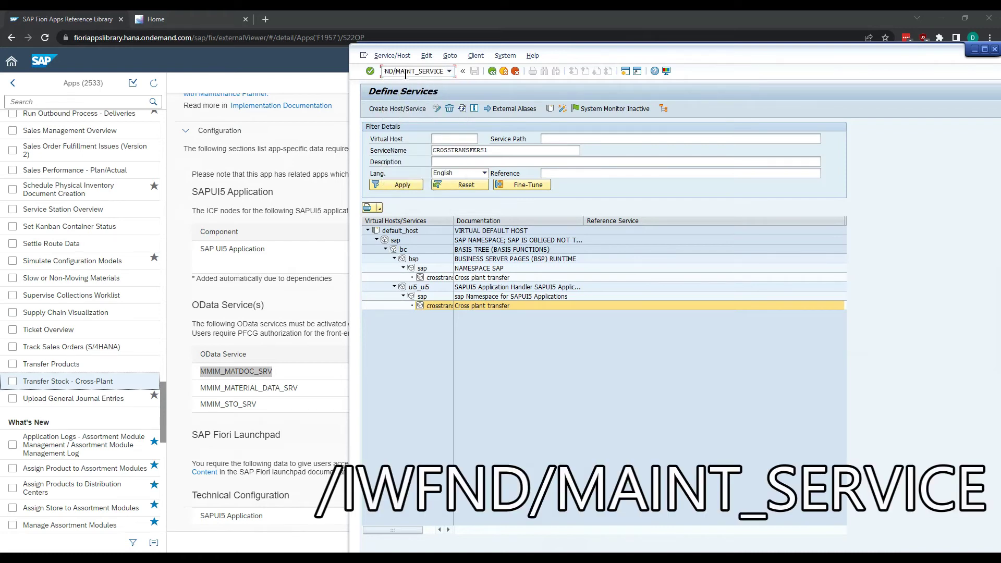
pyautogui.press('Return')
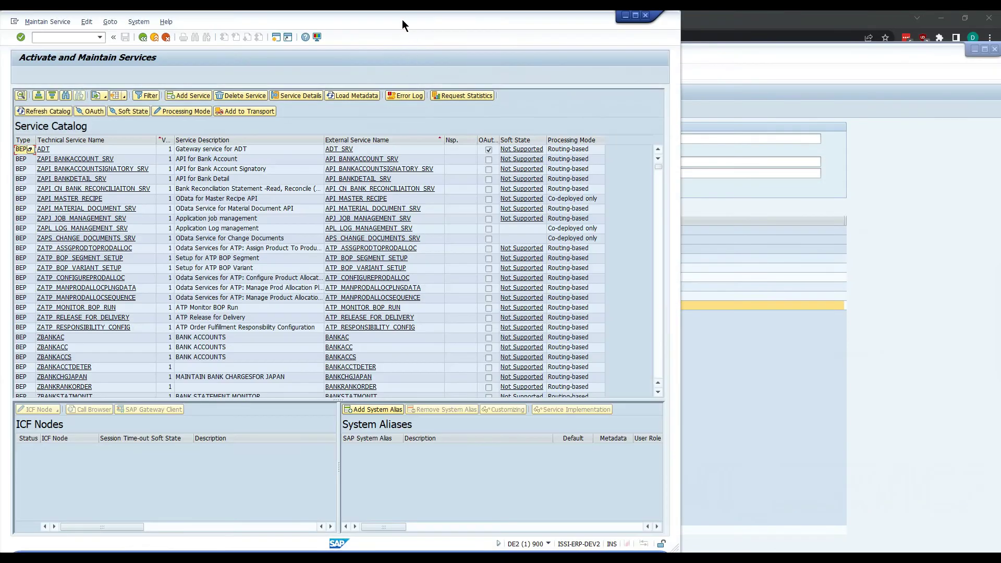
pyautogui.moveTo(402, 19); pyautogui.dragTo(761, 31)
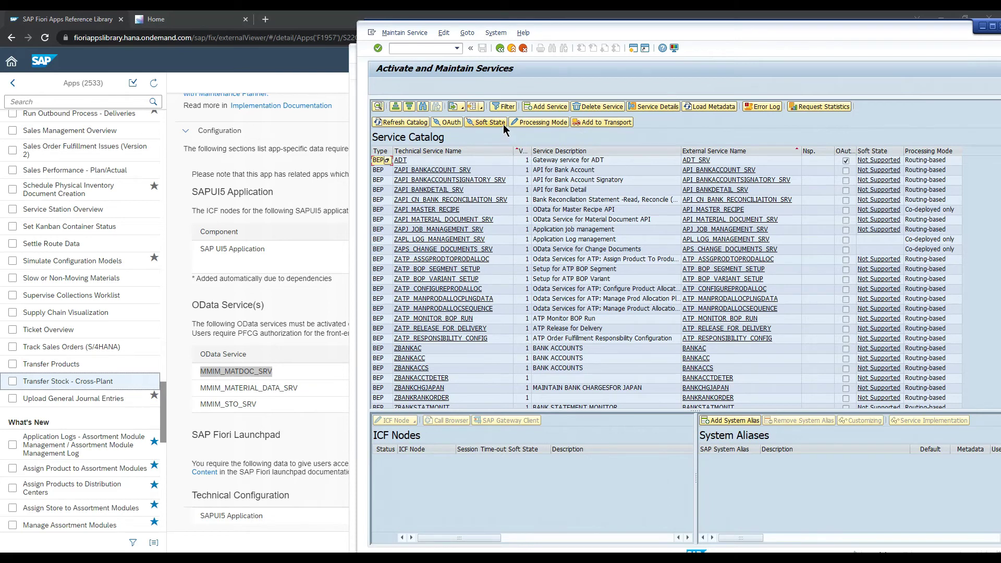
pyautogui.moveTo(272, 371); pyautogui.dragTo(199, 373)
pyautogui.hotkey('ctrl', 'c')
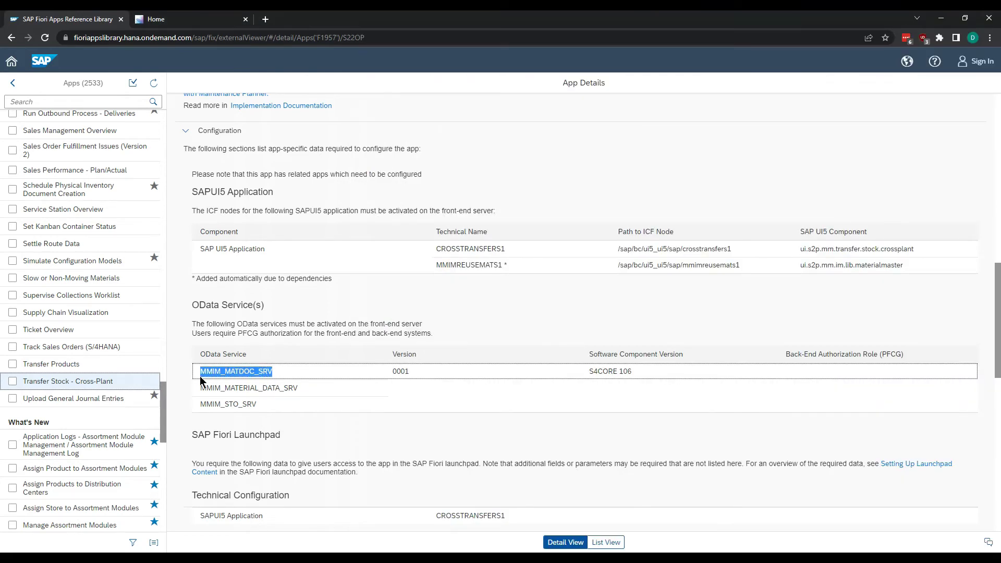
pyautogui.click(241, 558)
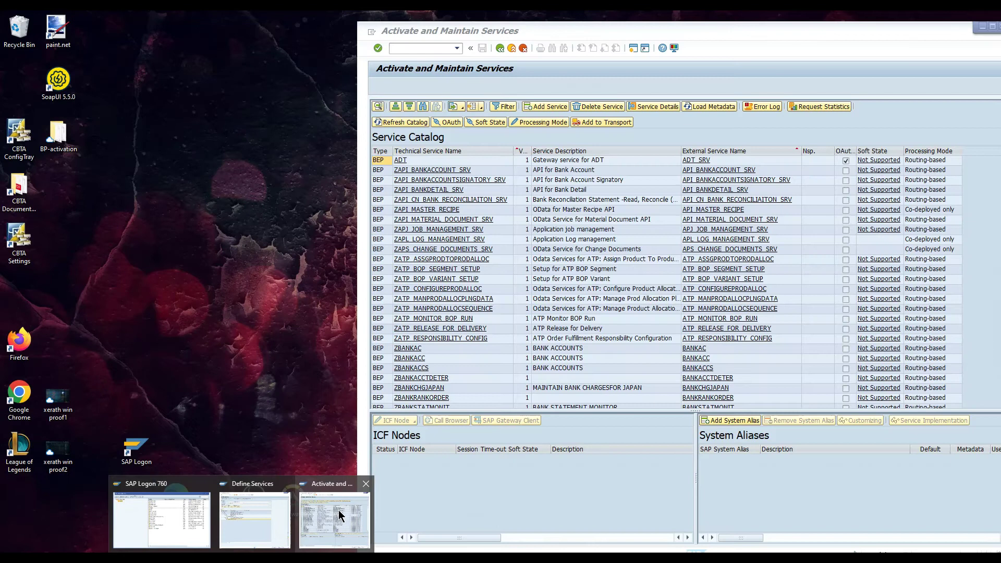
pyautogui.click(333, 516)
# In Add Service, look up MMIM_MATDOC_SRV on system alias LOCAL; it is already registered
pyautogui.click(550, 107)
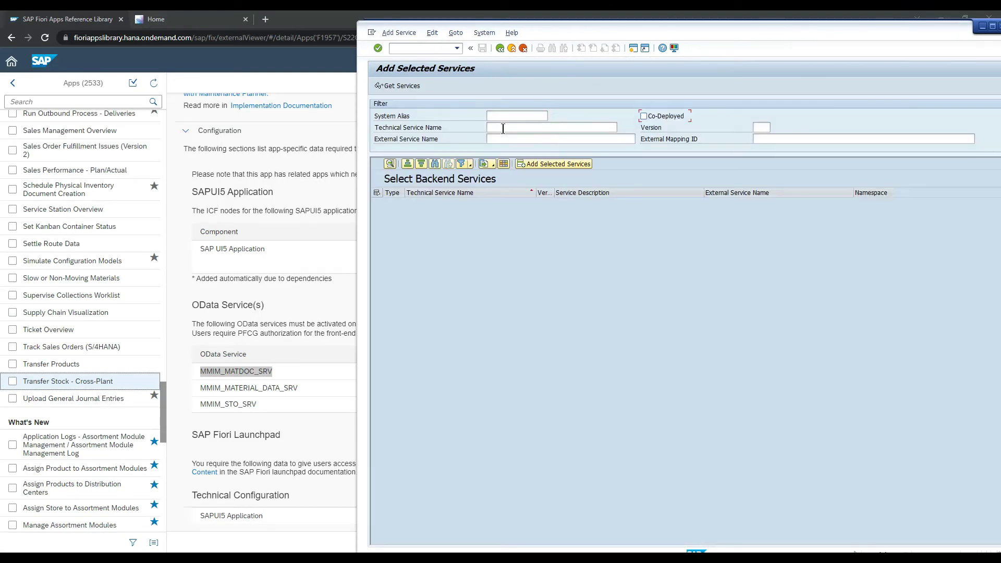
pyautogui.click(497, 117)
pyautogui.write('LOCAL')
pyautogui.click(508, 127)
pyautogui.hotkey('ctrl', 'v')
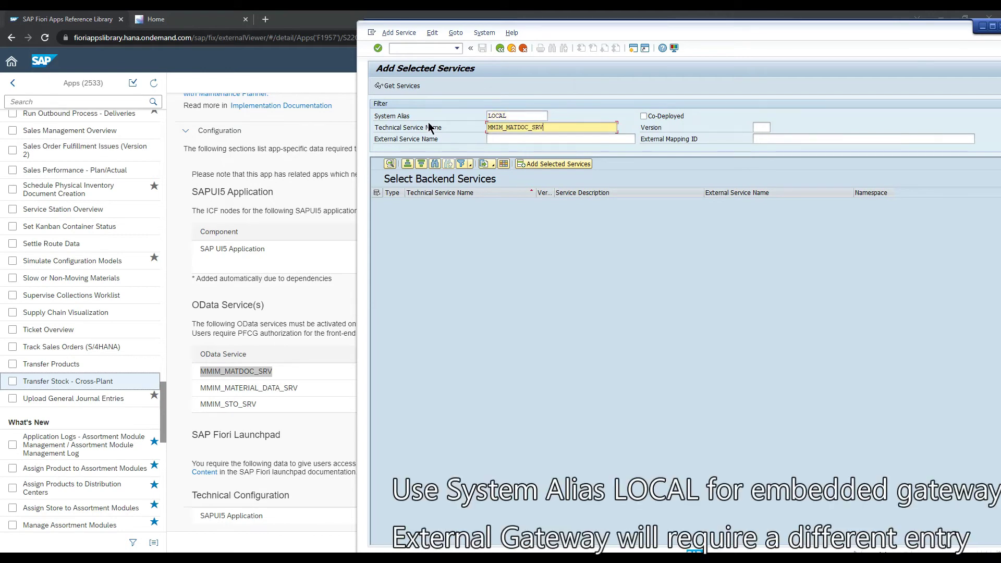
pyautogui.press('Return')
pyautogui.click(610, 326)
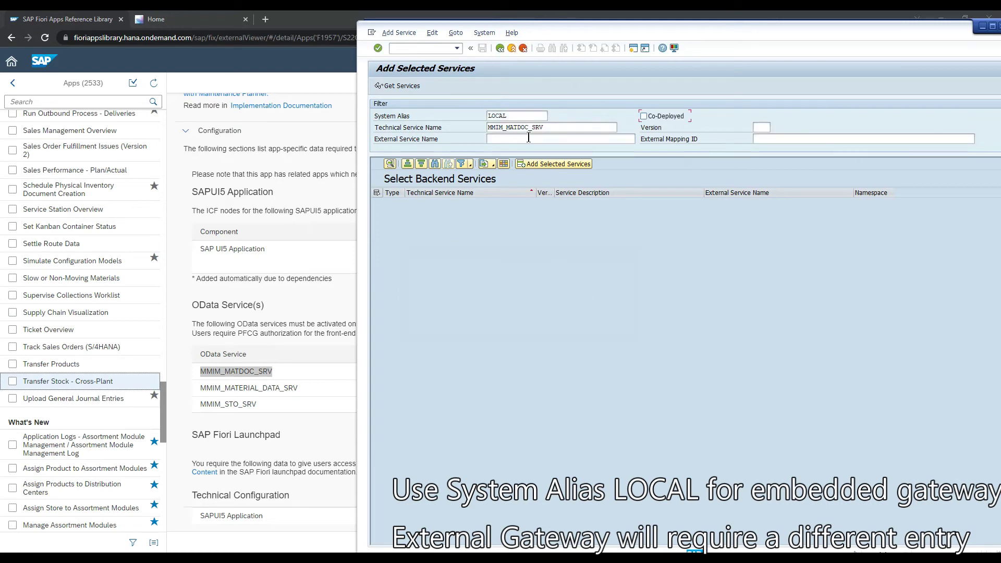
pyautogui.click(304, 385)
# Search backend services for MMIM_MATERIAL_DATA_SRV and select the result row
pyautogui.moveTo(304, 386); pyautogui.dragTo(200, 394)
pyautogui.hotkey('ctrl', 'c')
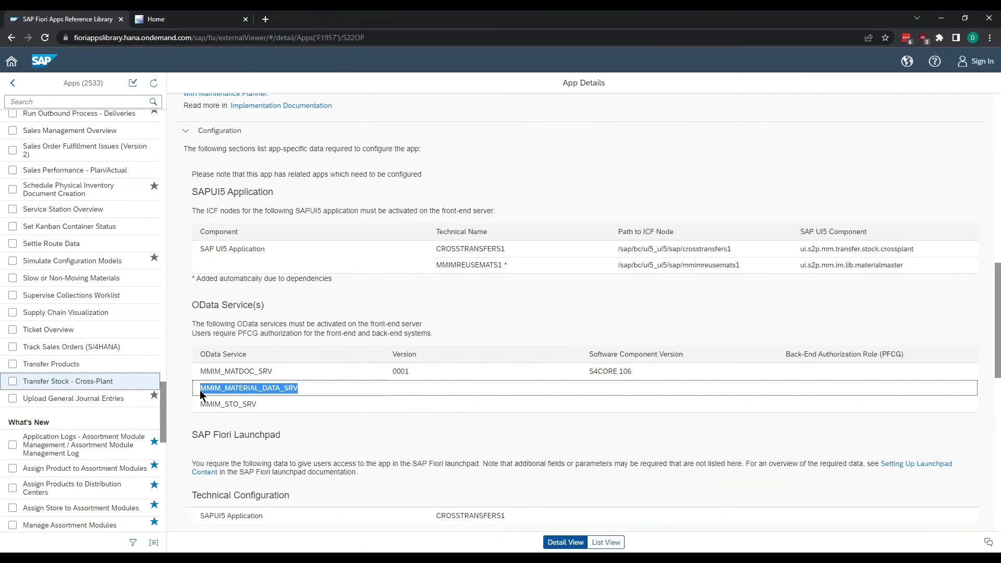
pyautogui.moveTo(255, 547)
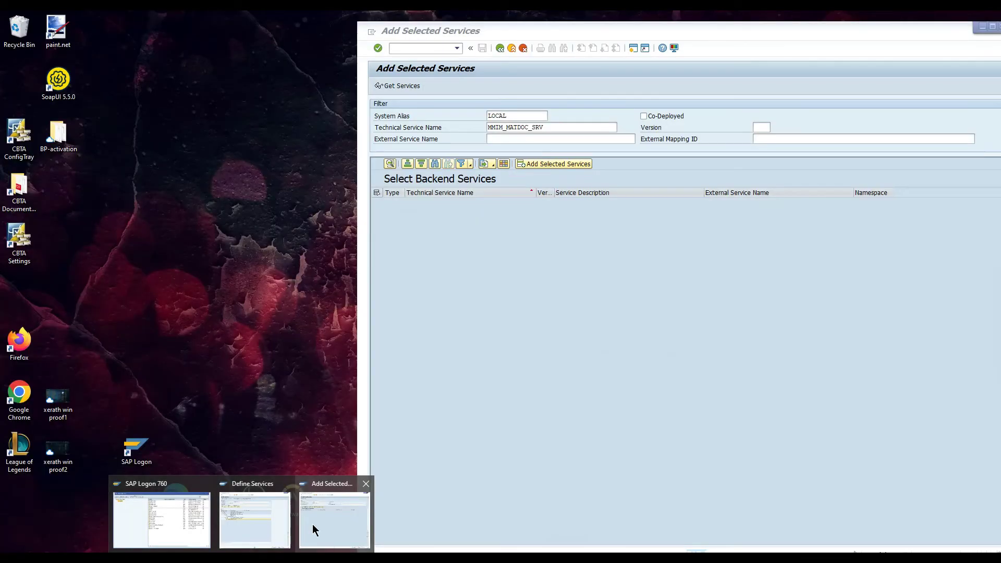
pyautogui.click(312, 524)
pyautogui.moveTo(572, 127); pyautogui.dragTo(445, 133)
pyautogui.hotkey('ctrl', 'v')
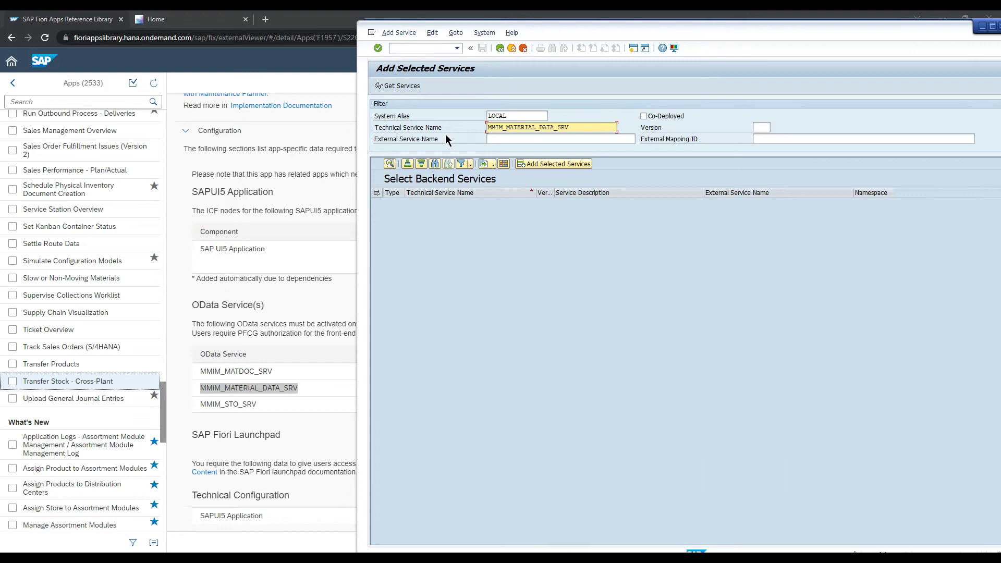
pyautogui.press('Return')
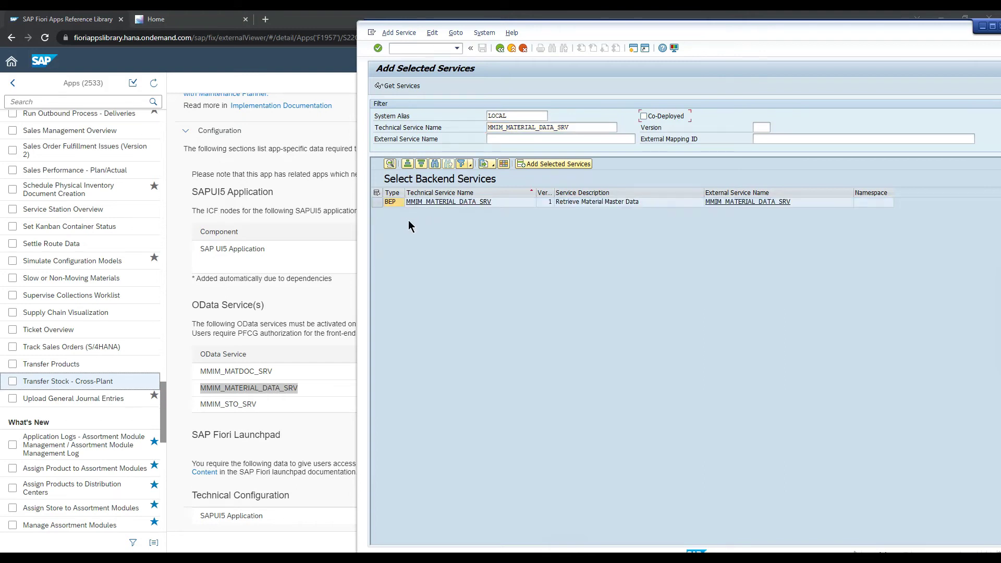
pyautogui.click(377, 202)
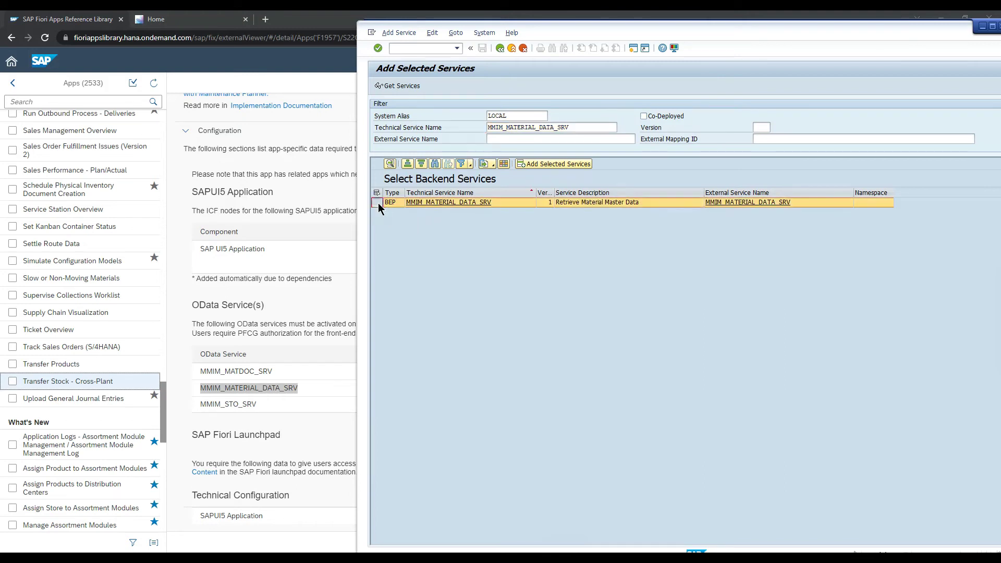
# Add it as local object ZMMIM_MATERIAL_DATA_SRV in package $TMP and confirm it is registered
pyautogui.click(560, 164)
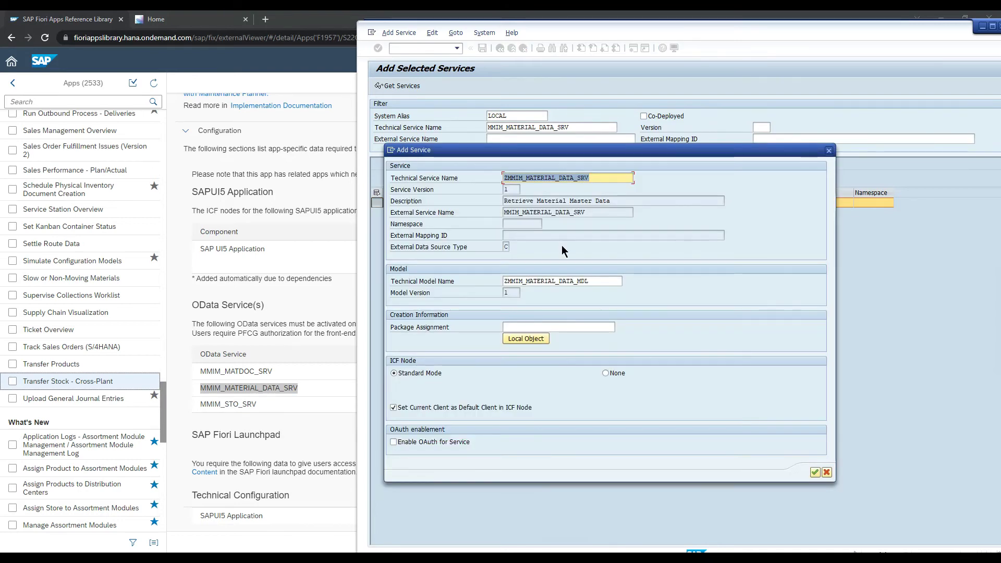
pyautogui.click(531, 339)
pyautogui.click(814, 472)
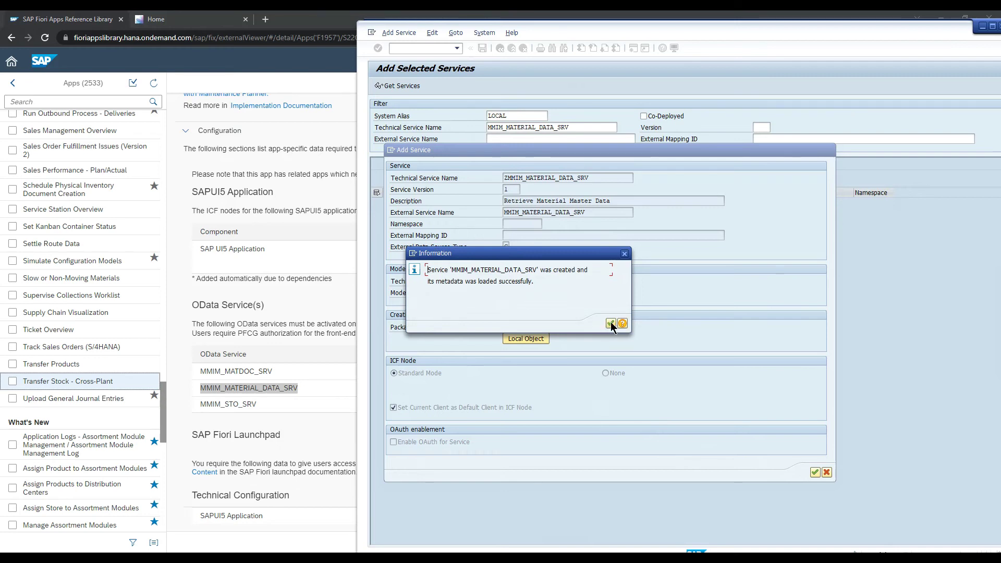
pyautogui.click(611, 324)
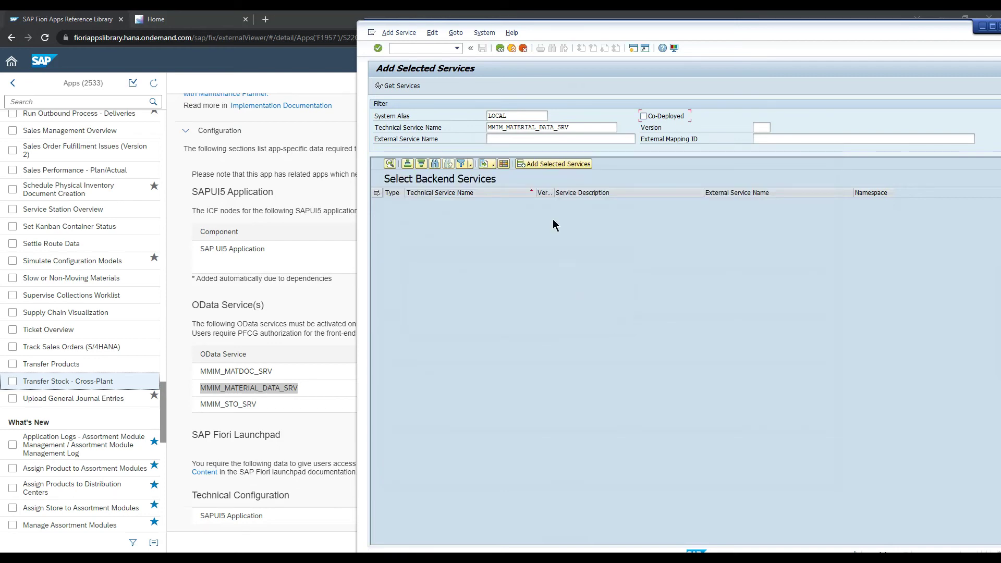
pyautogui.click(567, 128)
pyautogui.press('Return')
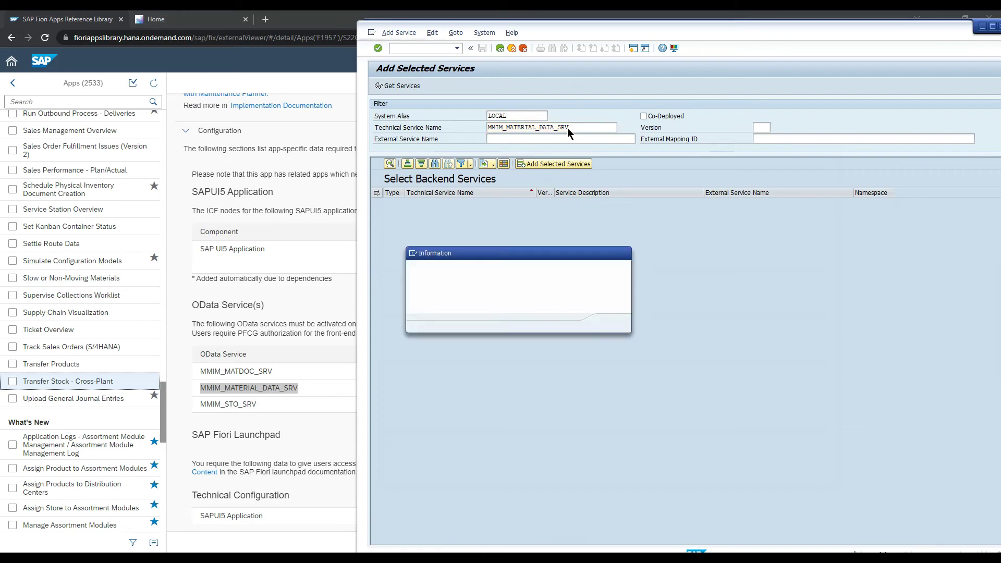
pyautogui.click(611, 323)
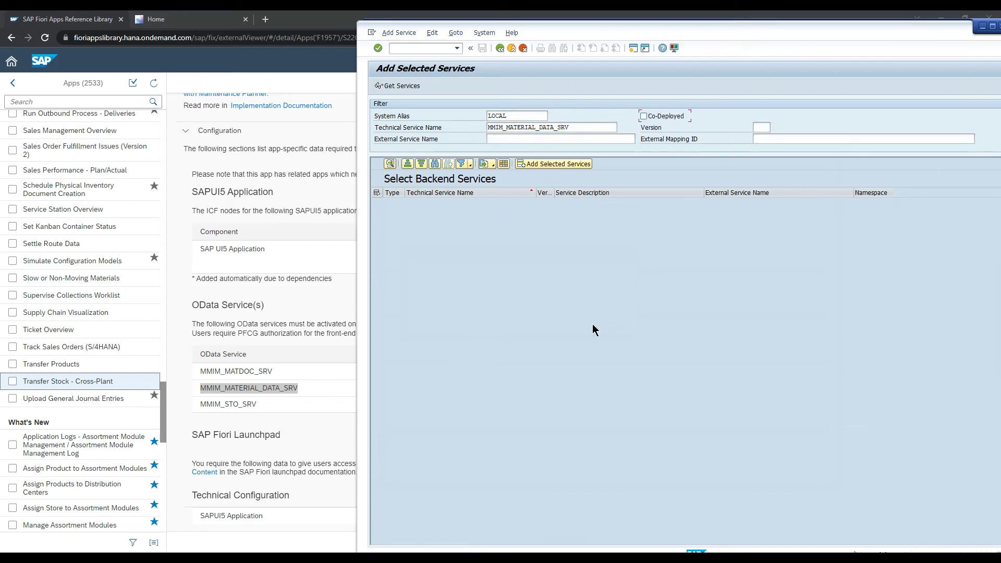
pyautogui.moveTo(261, 412); pyautogui.dragTo(202, 403)
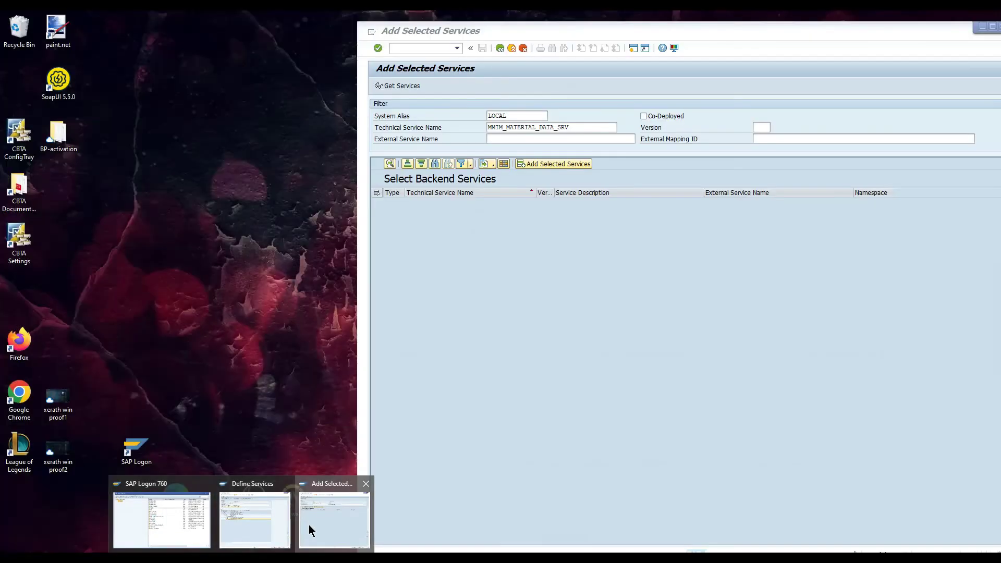
# Search for MMIM_STO_SRV and add it as ZMMIM_STO_SRV in package $TMP
pyautogui.click(333, 521)
pyautogui.doubleClick(576, 128)
pyautogui.write('MMIM_STO_SRV')
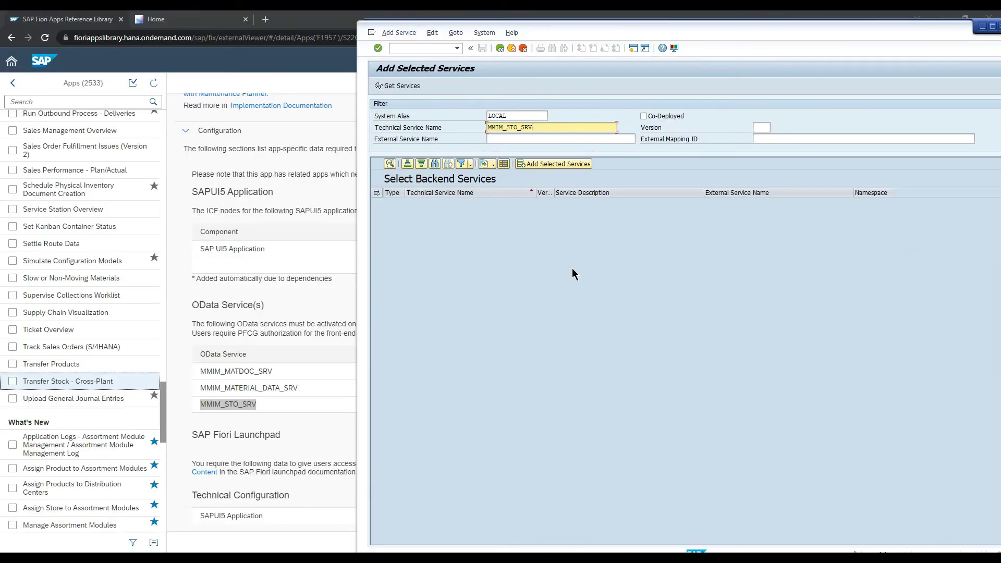
pyautogui.press('Return')
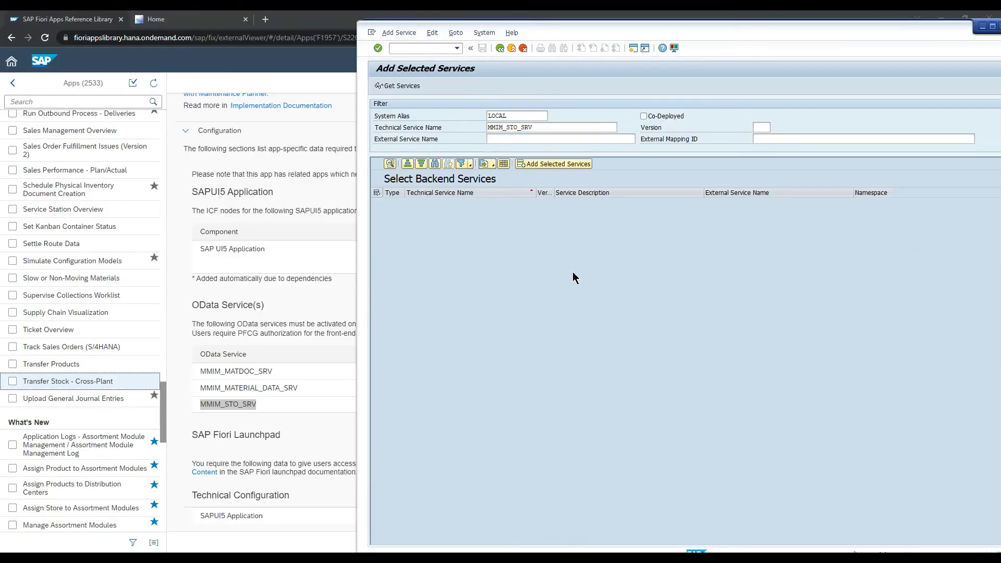
pyautogui.click(378, 202)
pyautogui.click(537, 165)
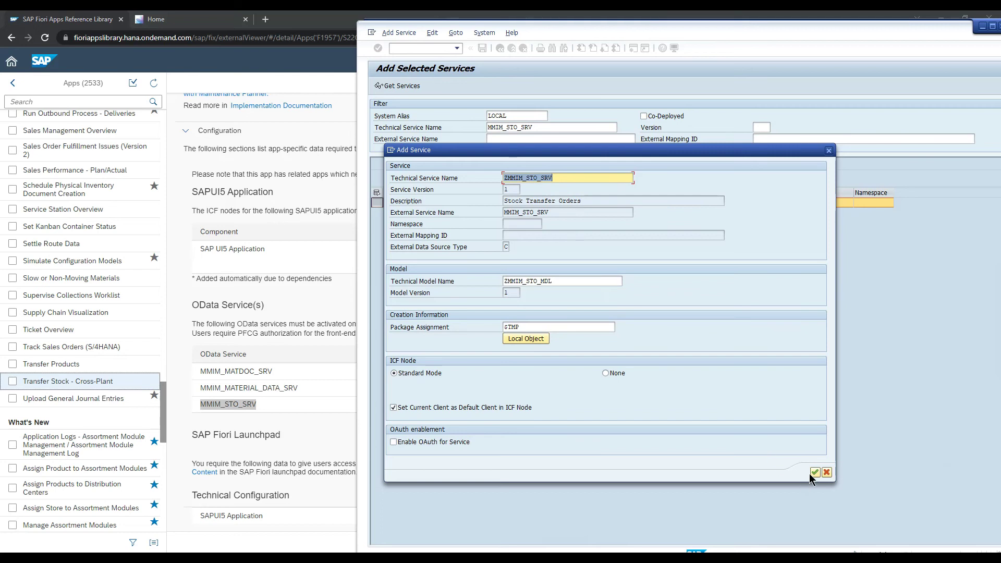
pyautogui.click(814, 472)
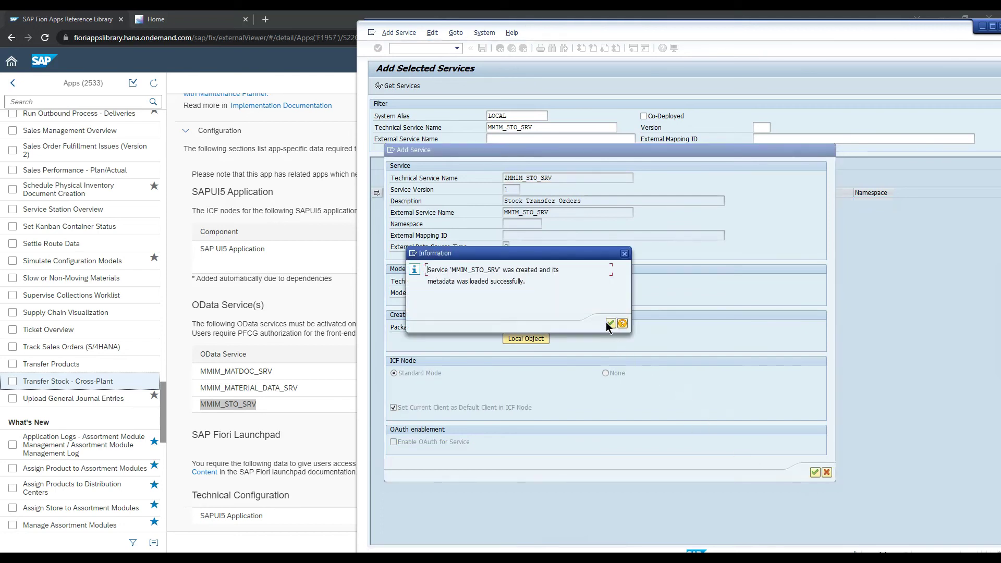
pyautogui.click(609, 323)
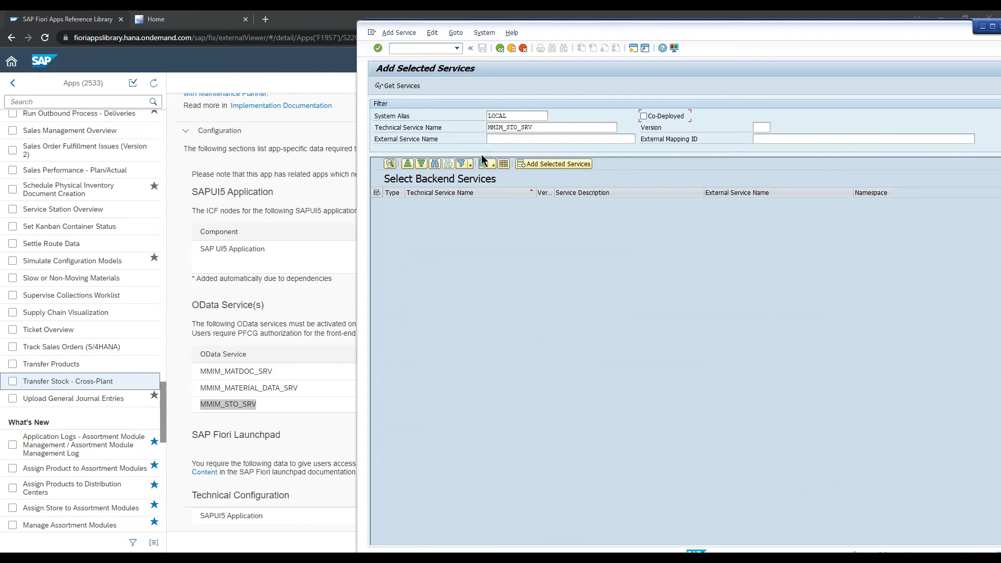
pyautogui.click(342, 300)
# Select the SAP_BR_INVENTORY_MANAGER role name in the app's Business Role(s) section
pyautogui.scroll(-5, 326, 312)
pyautogui.scroll(-2, 388, 281)
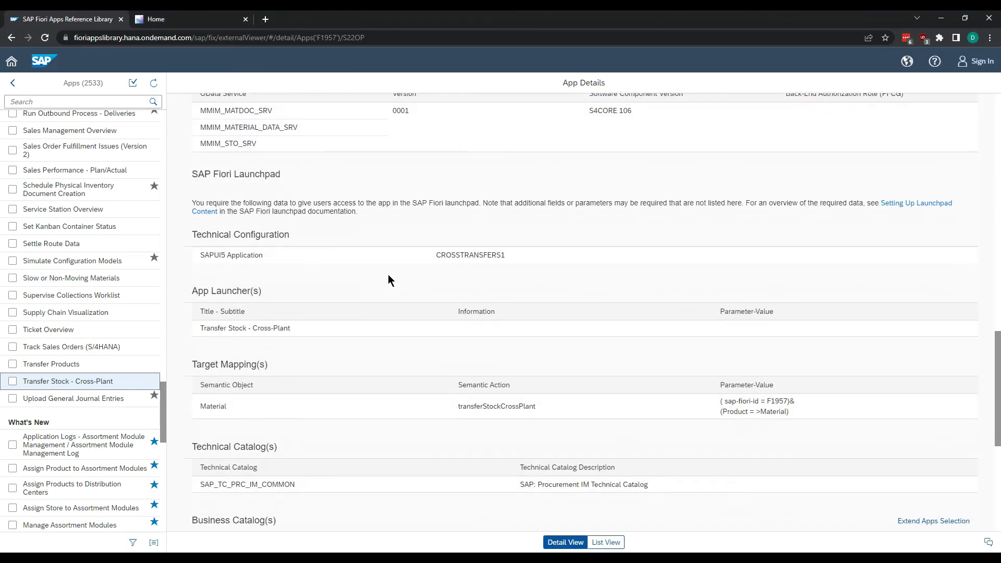
pyautogui.scroll(4, 355, 270)
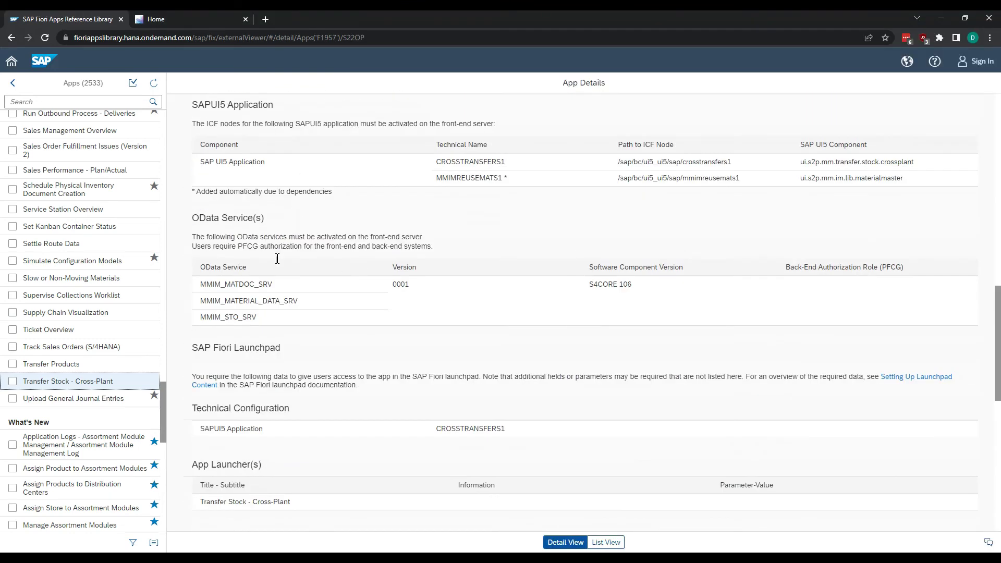
pyautogui.scroll(-5, 376, 271)
pyautogui.scroll(-1, 367, 271)
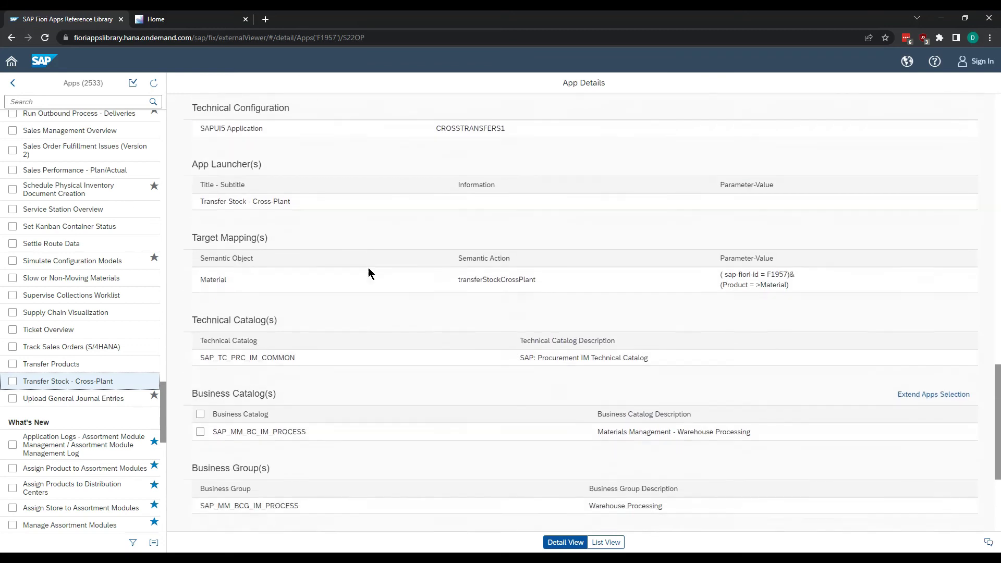
pyautogui.scroll(-3, 368, 269)
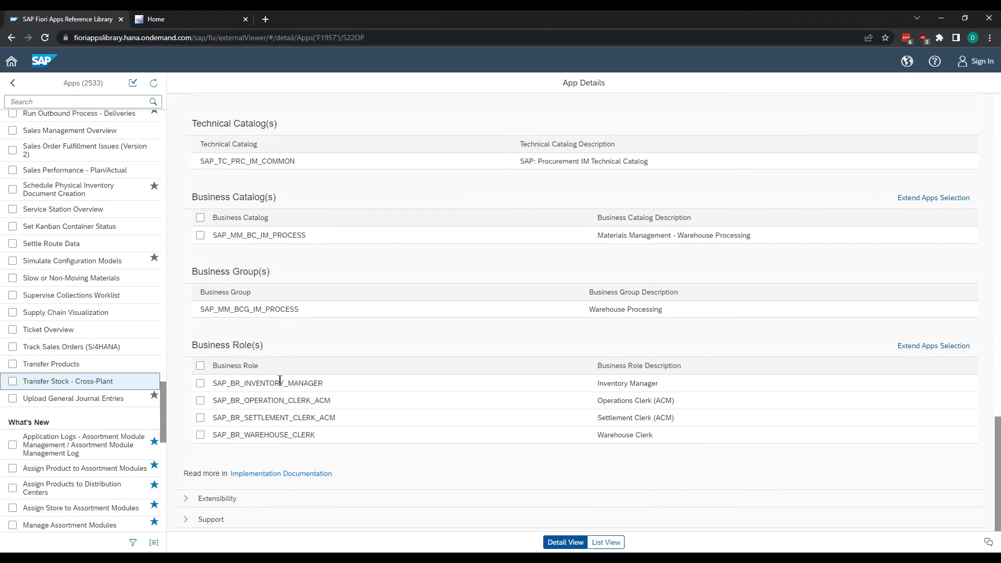
pyautogui.moveTo(331, 382); pyautogui.dragTo(214, 388)
pyautogui.hotkey('ctrl', 'c')
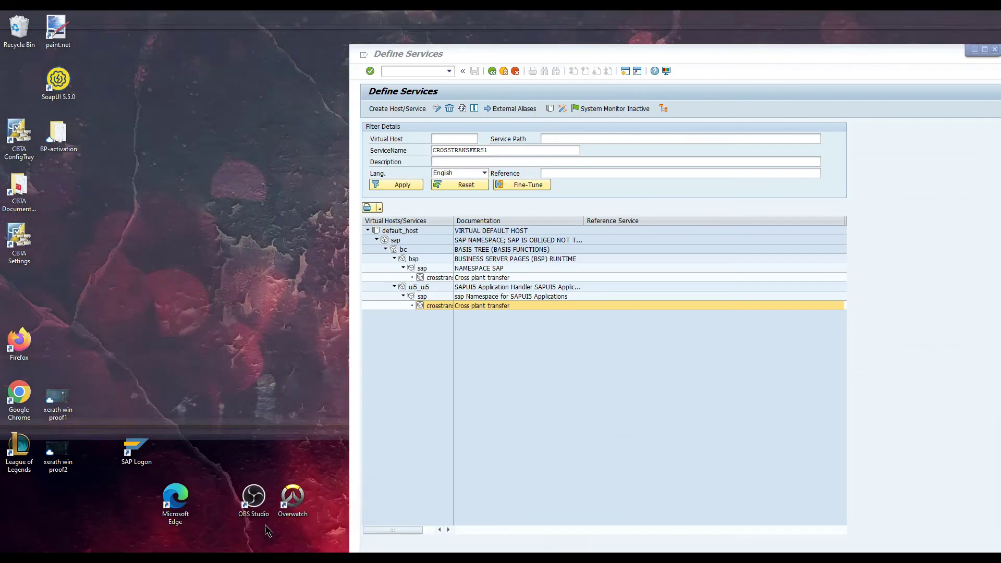
pyautogui.click(266, 529)
pyautogui.write('/nsu01')
pyautogui.press('Return')
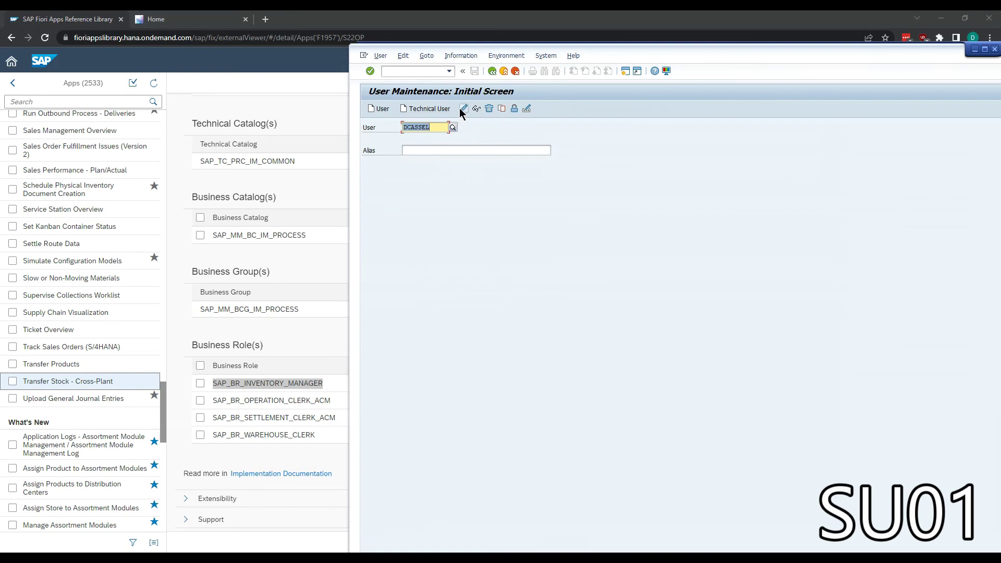
pyautogui.click(459, 107)
pyautogui.click(634, 161)
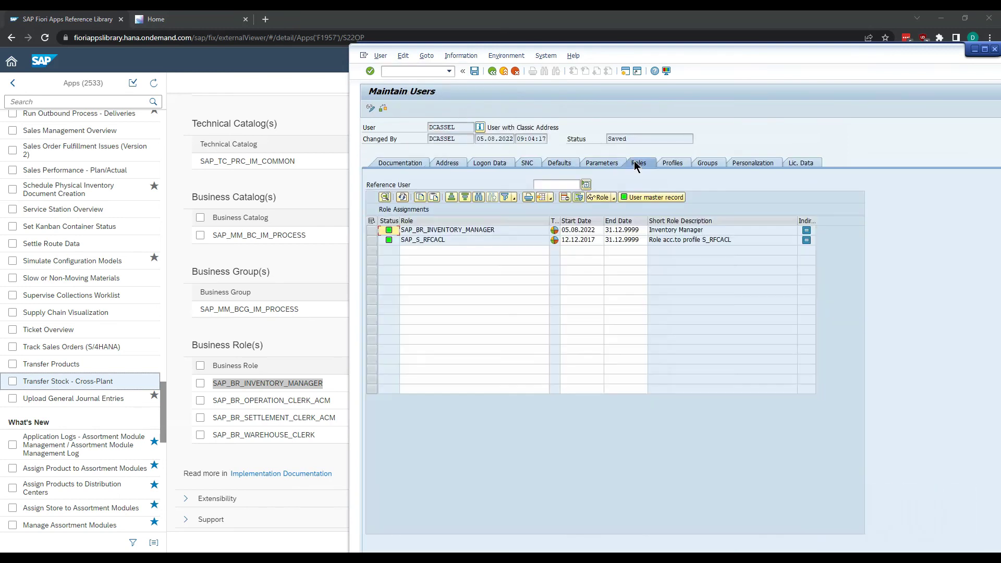
pyautogui.click(428, 232)
pyautogui.click(414, 251)
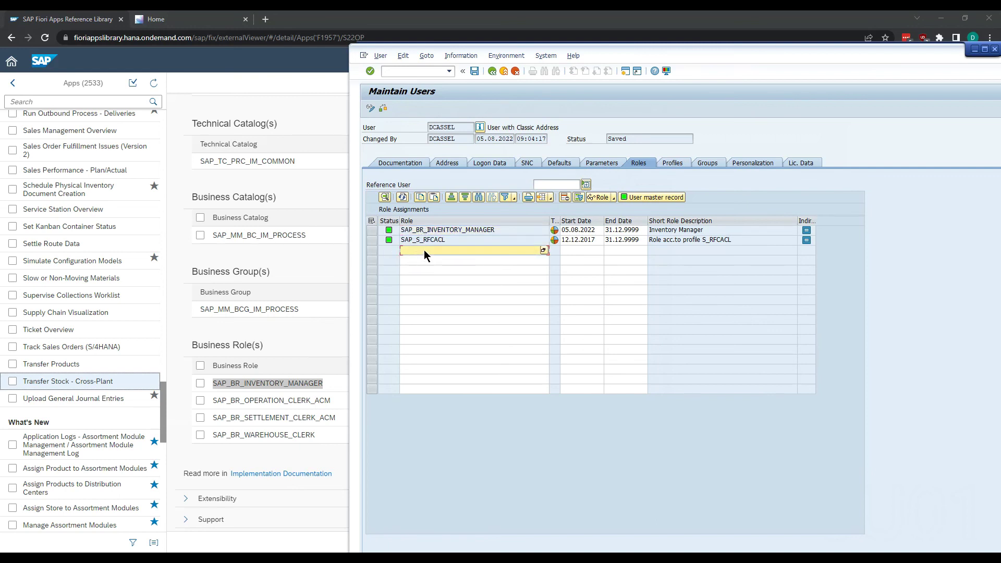
pyautogui.hotkey('ctrl', 'v')
pyautogui.click(504, 72)
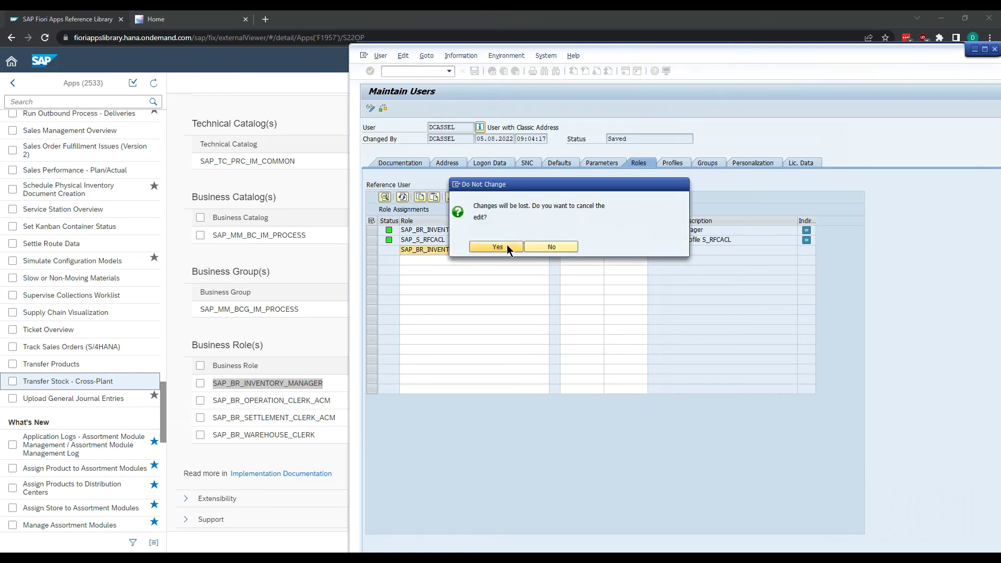
pyautogui.click(497, 247)
pyautogui.click(332, 181)
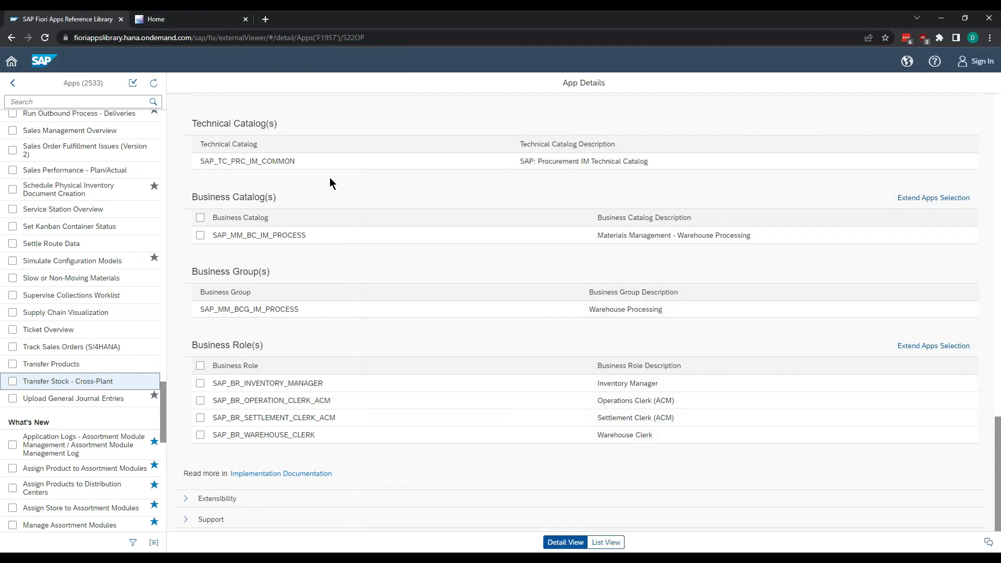
# Log on to the Fiori Launchpad with the pasted account password
pyautogui.click(198, 19)
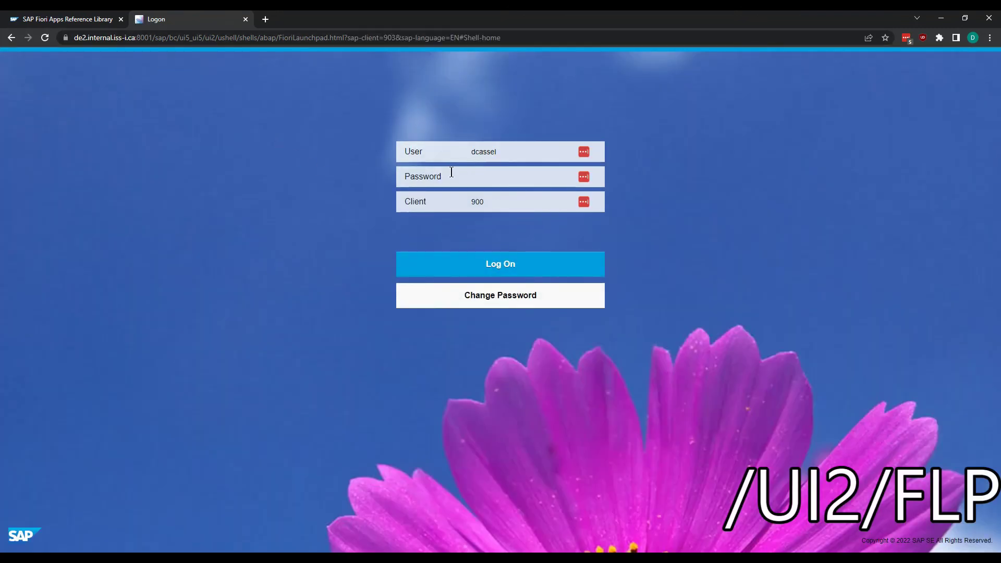
pyautogui.click(451, 172)
pyautogui.hotkey('ctrl', 'v')
pyautogui.press('Return')
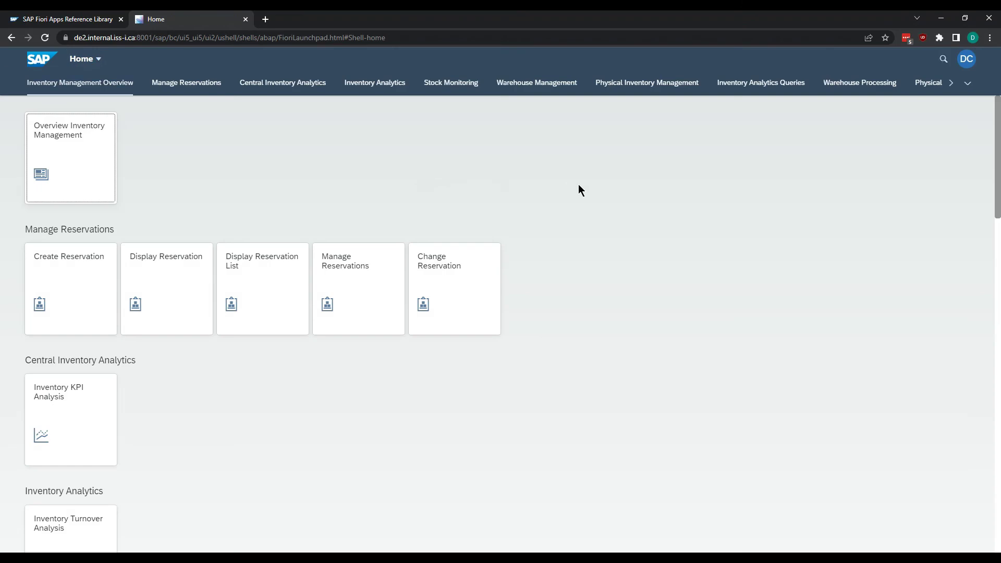
# Launch the Transfer Stock - Cross-Plant tile from the Warehouse Processing group
pyautogui.scroll(-12, 577, 190)
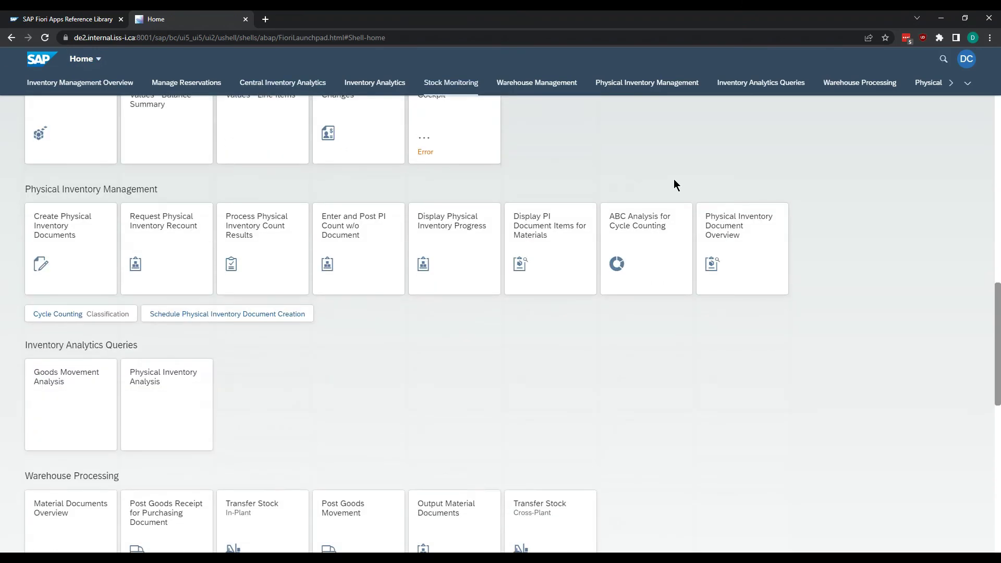
pyautogui.scroll(-3, 765, 282)
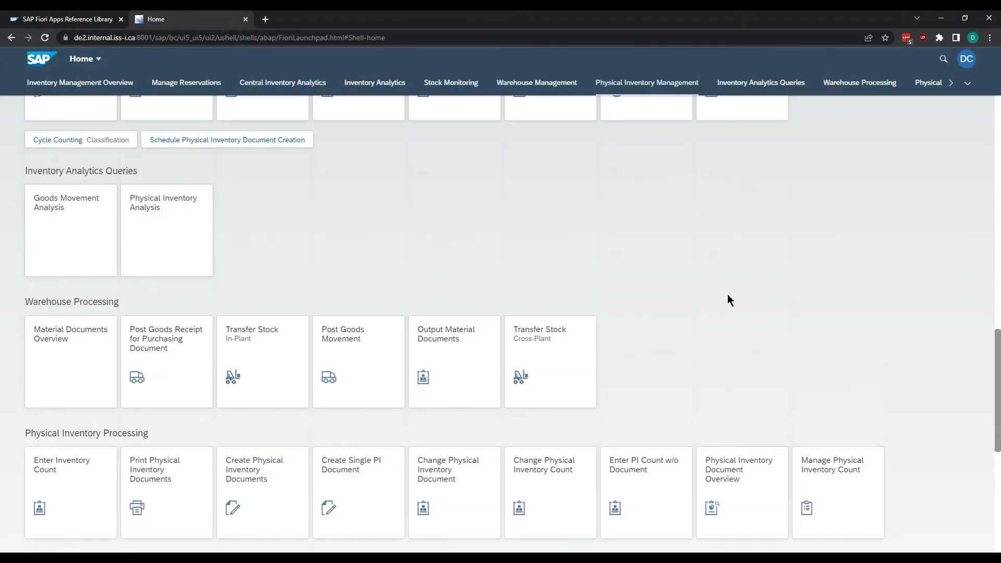
pyautogui.click(542, 361)
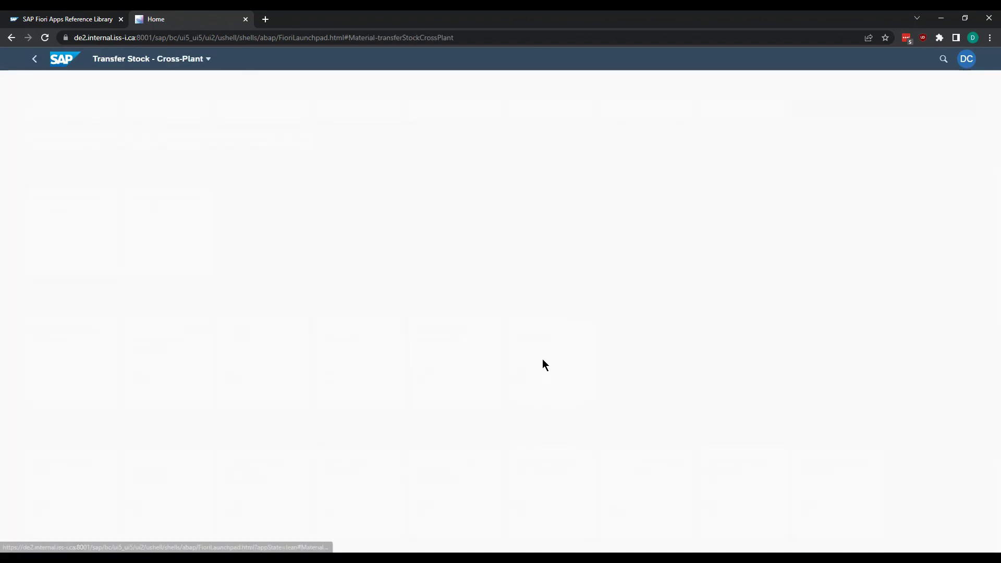